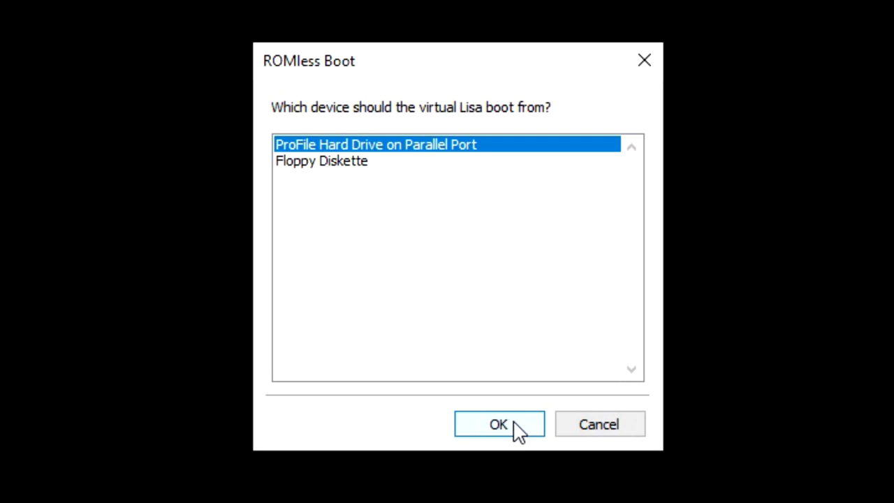
Boot the emulated Lisa from the ProFile hard drive on the parallel port
left_click(517, 428)
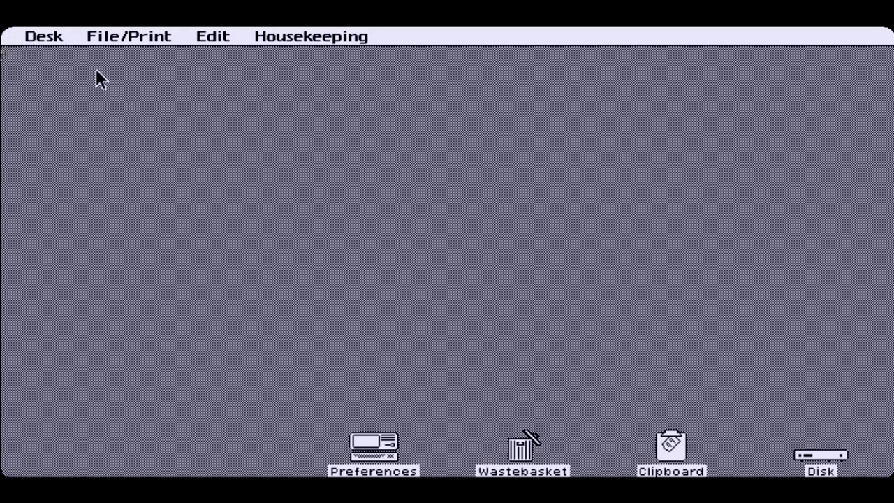
Browse the Desk and File/Print menus across to the Housekeeping commands
left_click(54, 39)
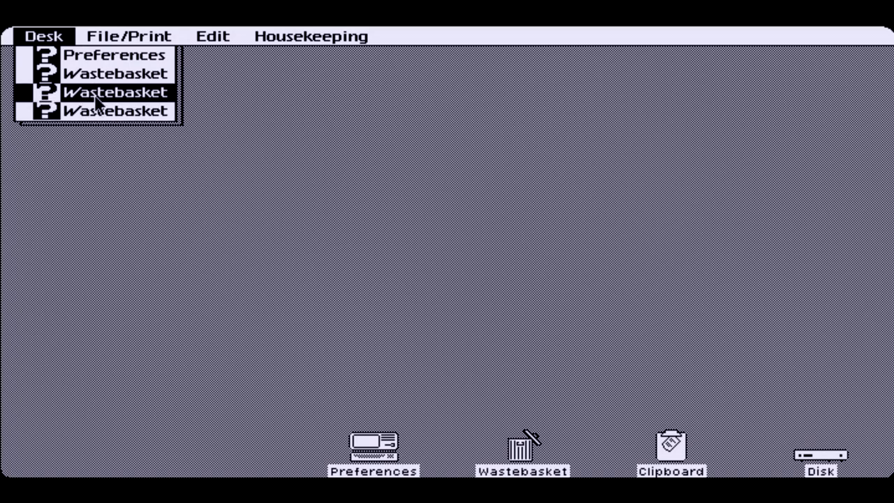
mouse_move(102, 72)
left_mouse_down()
mouse_move(116, 35)
mouse_move(132, 38)
mouse_move(179, 98)
mouse_move(197, 159)
mouse_move(264, 187)
mouse_move(211, 35)
mouse_move(253, 35)
mouse_move(235, 35)
mouse_move(233, 53)
mouse_move(299, 109)
mouse_move(357, 100)
mouse_move(366, 121)
mouse_move(371, 101)
mouse_move(363, 196)
mouse_move(238, 68)
mouse_move(270, 32)
mouse_move(299, 35)
mouse_move(326, 65)
mouse_move(353, 64)
left_mouse_up()
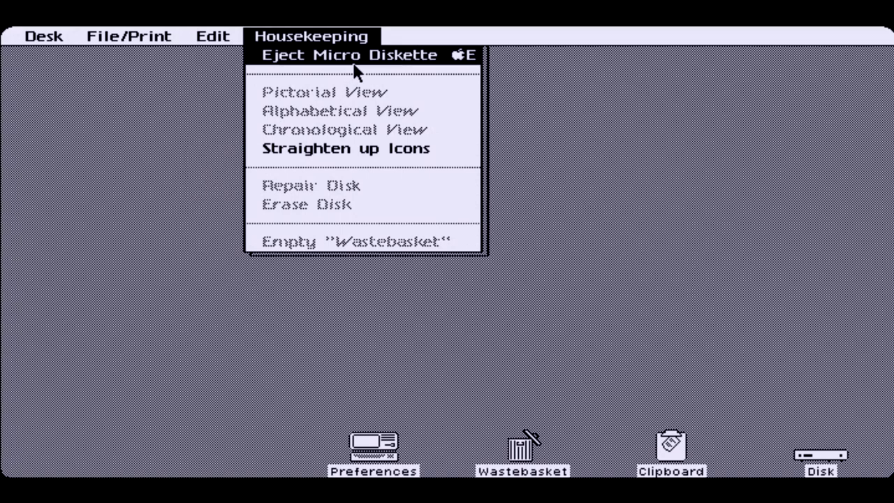
left_click_drag(353, 63, 577, 115)
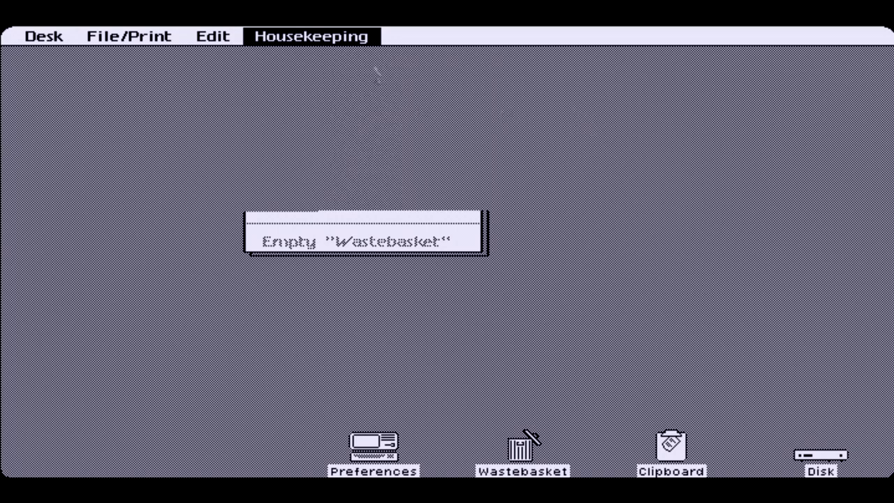
left_click_drag(391, 459, 333, 345)
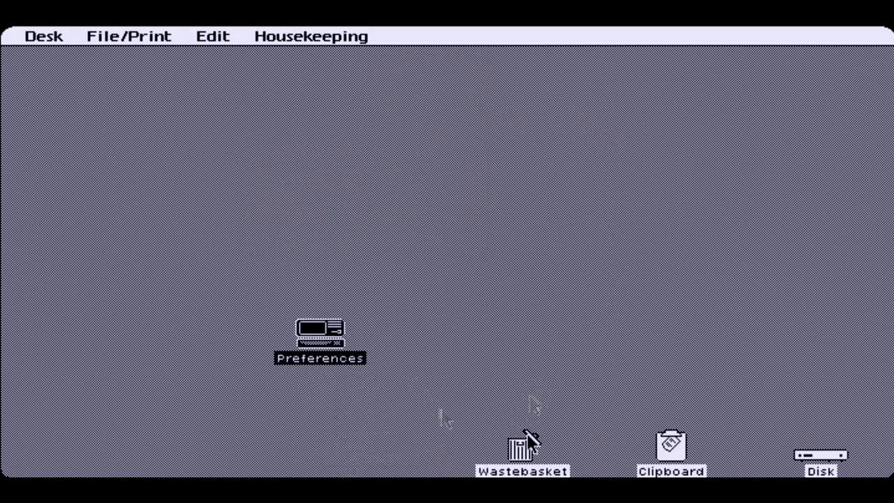
double_click(531, 412)
left_click_drag(531, 412, 487, 253)
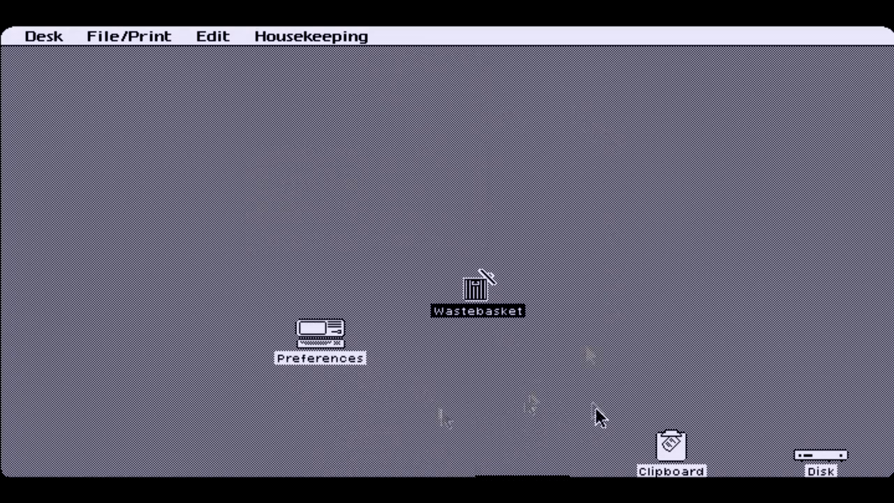
left_click_drag(671, 448, 658, 272)
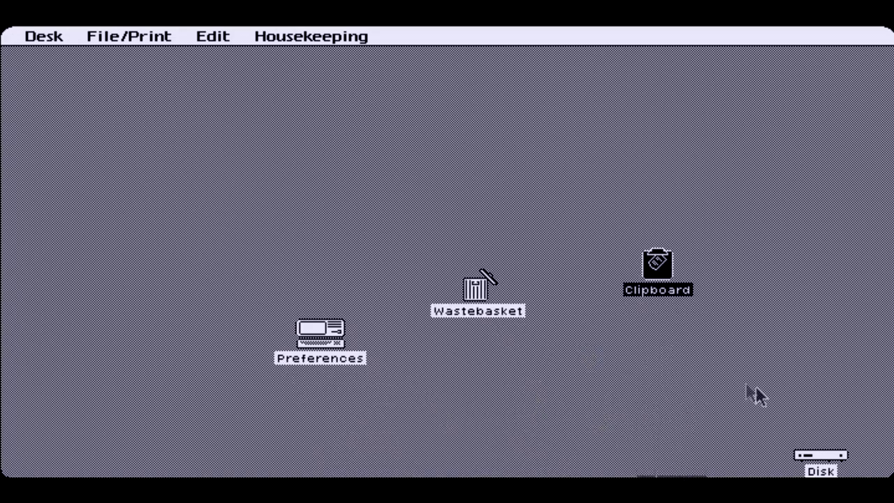
double_click(820, 456)
left_click_drag(826, 442, 802, 263)
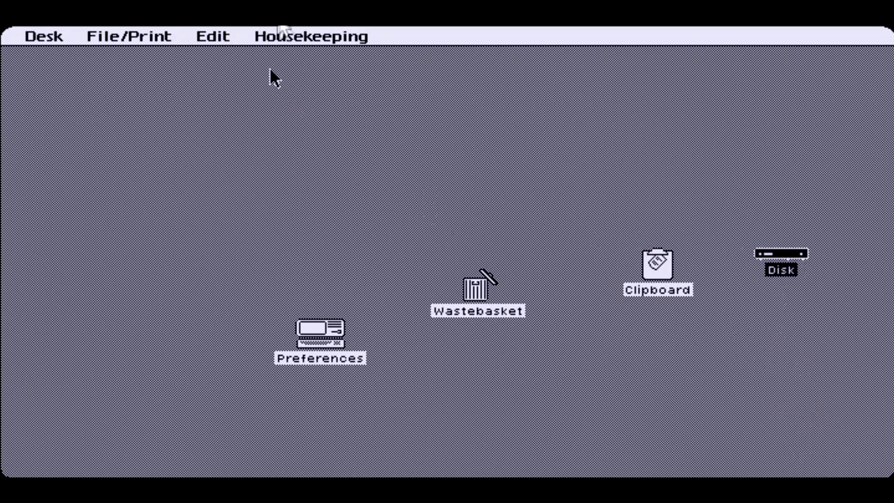
left_click_drag(300, 36, 344, 145)
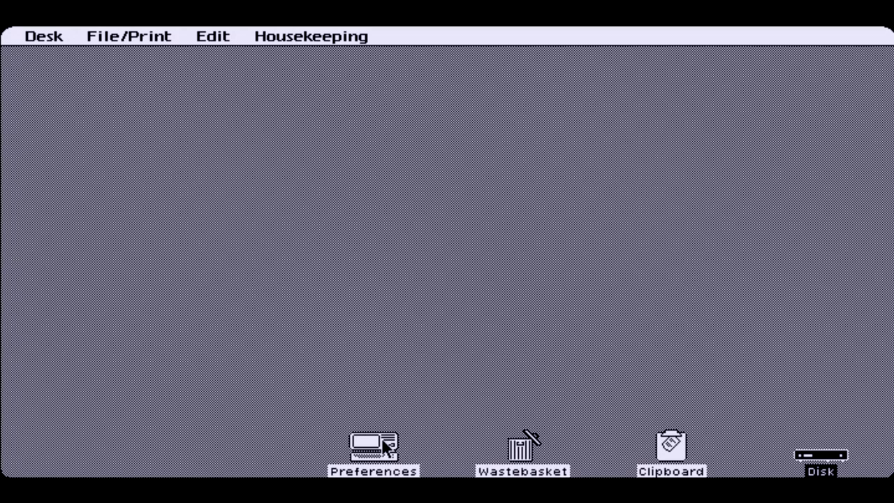
Open Preferences, dismiss the slot 2 card note, and enlarge the Preferences window
double_click(382, 441)
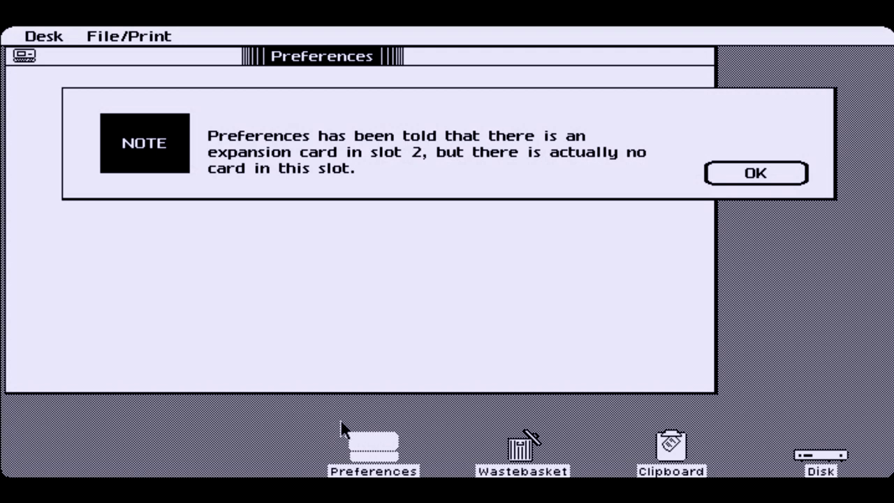
left_click(760, 173)
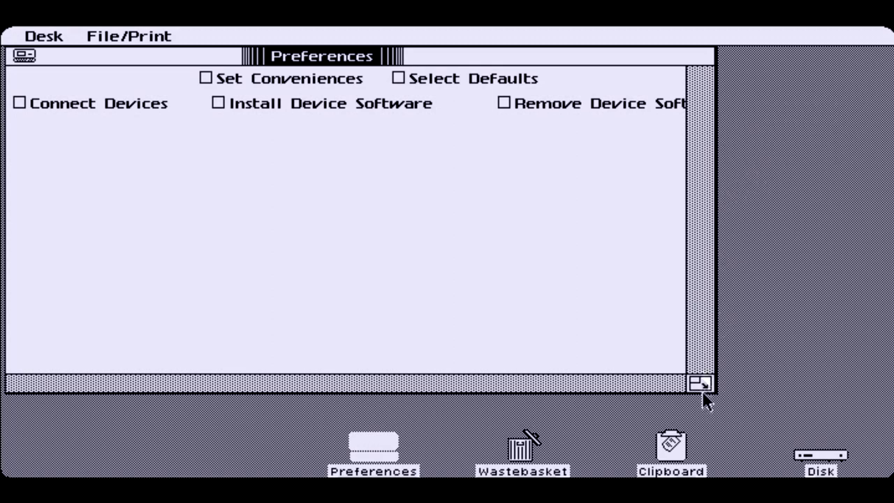
left_click_drag(704, 380, 811, 429)
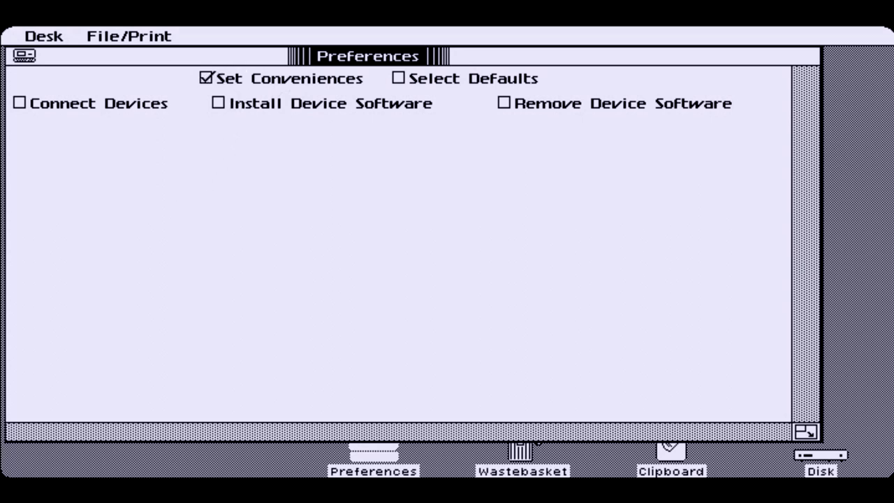
Under Set Conveniences, set Normal Level contrast to Dark, then back to Bright
left_click(206, 77)
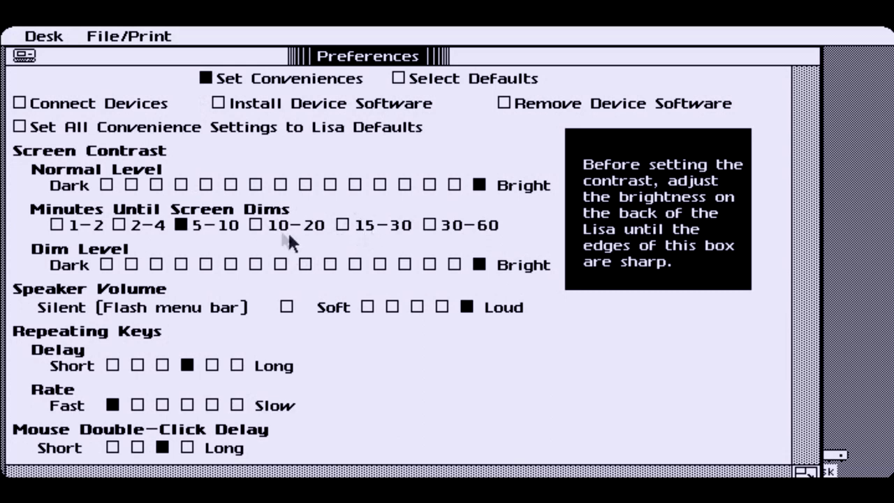
left_click(106, 184)
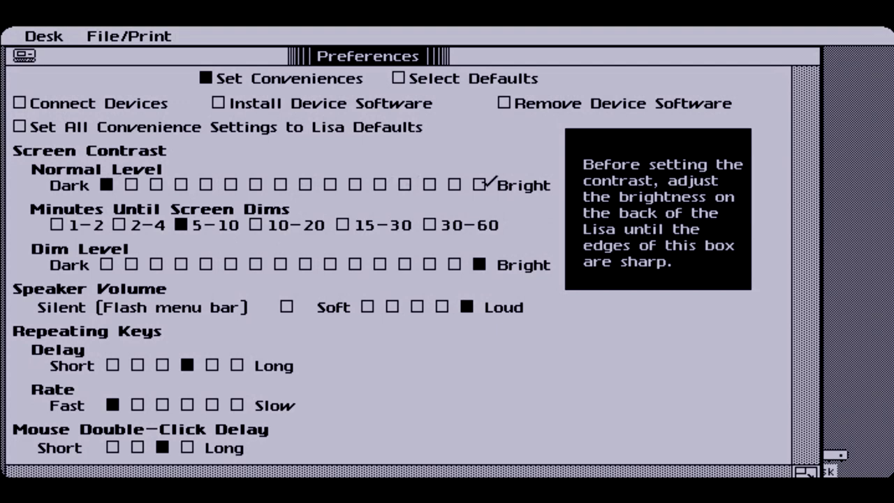
left_click(481, 184)
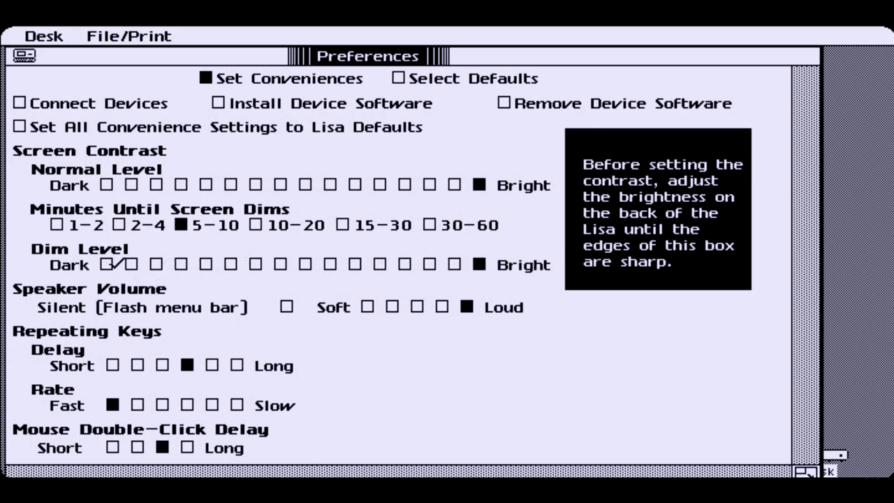
Leave Dim Level at Bright, set Speaker Volume one step below Loud, and show Select Defaults
left_click(108, 264)
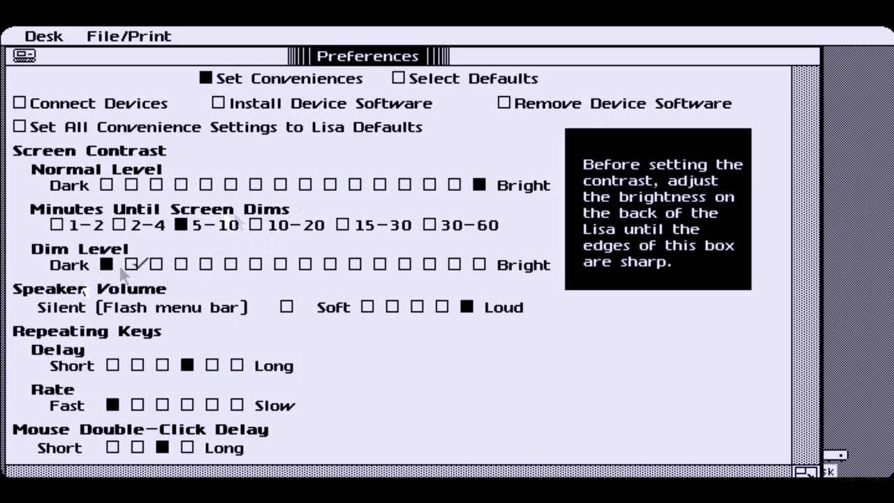
left_click(479, 264)
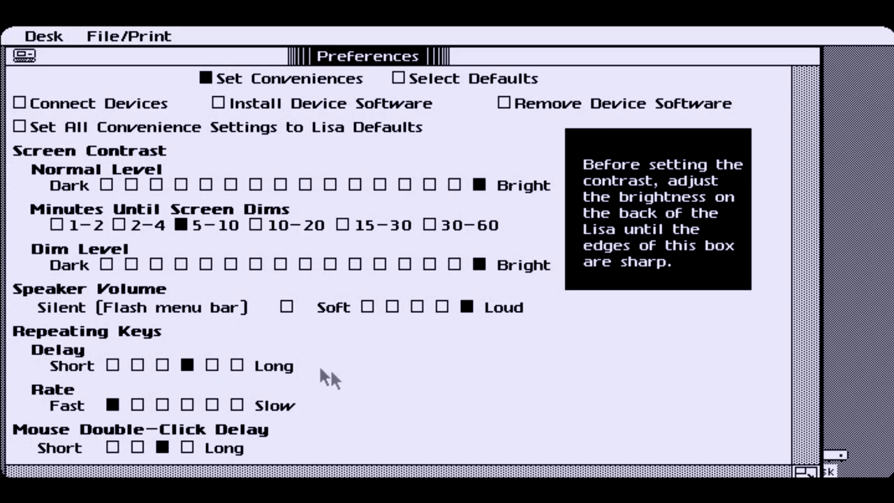
left_click(442, 306)
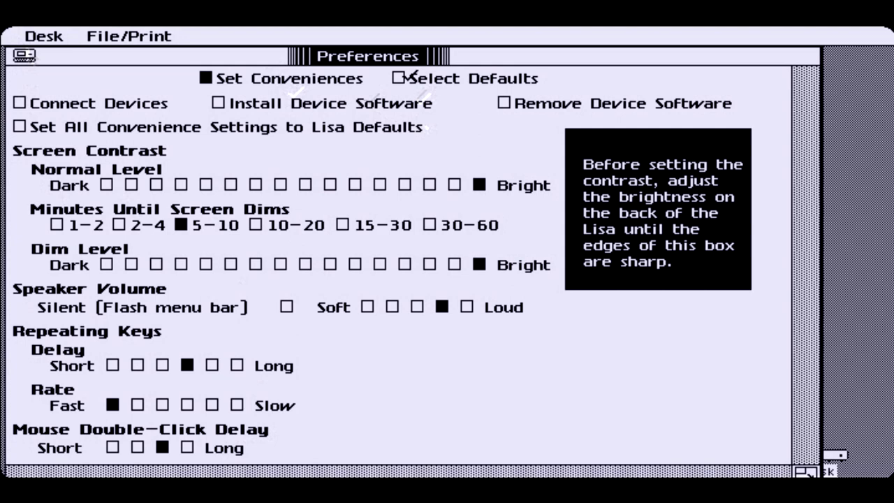
left_click(404, 74)
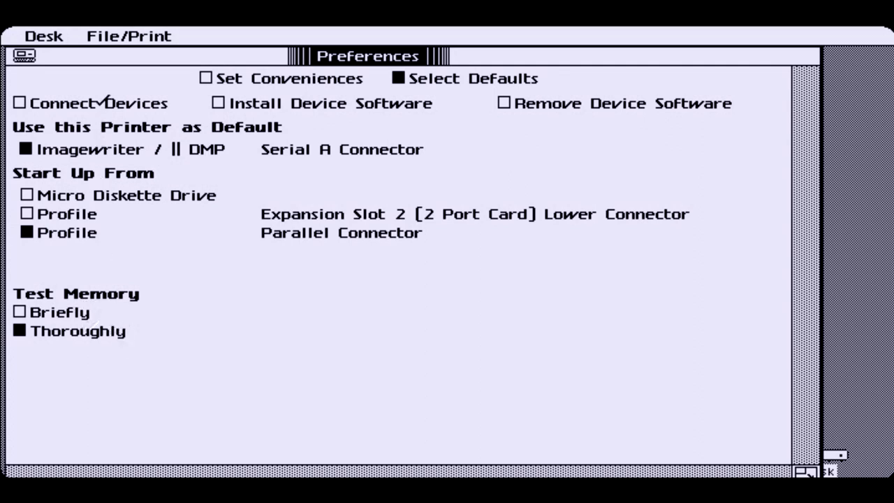
Switch Preferences to the Connect Devices category
left_click(19, 102)
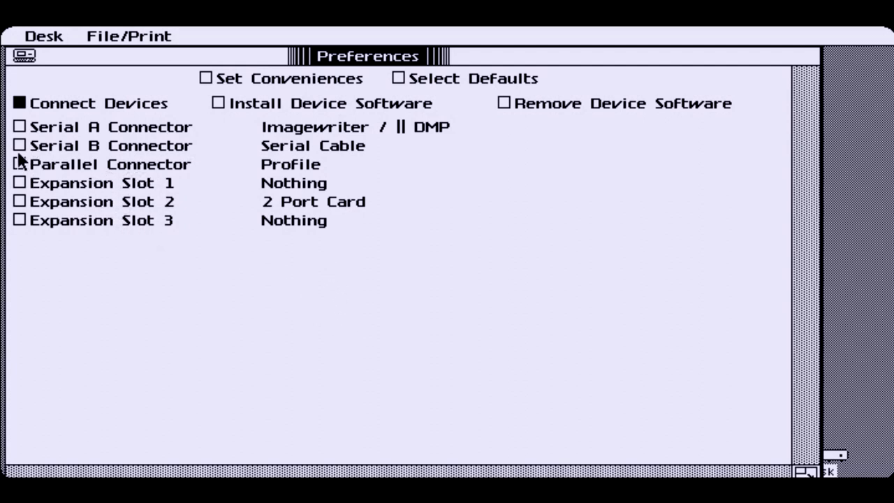
Cycle Expansion Slot 1 through Priam Card and 2 Port Card, leaving it at Nothing
left_click(19, 183)
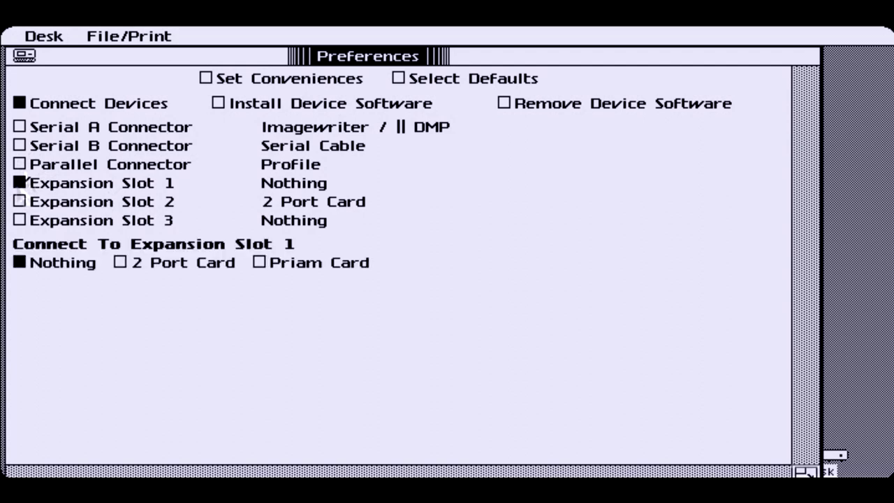
left_click(259, 264)
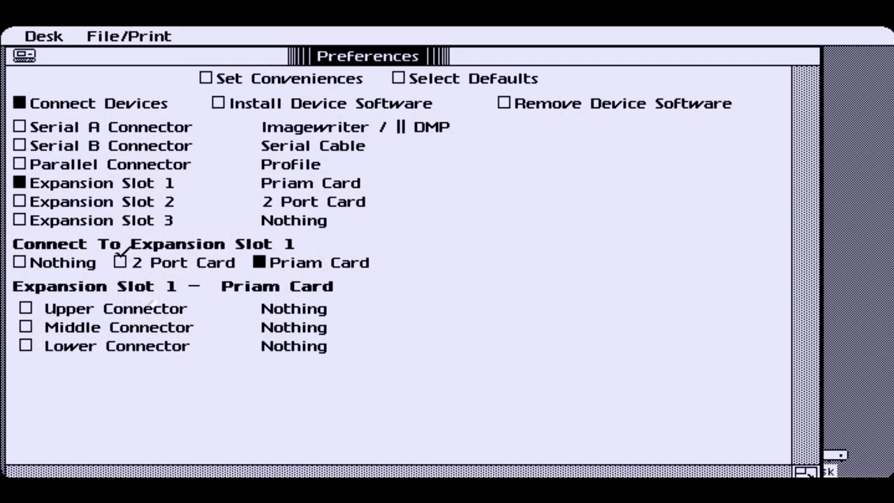
left_click(120, 262)
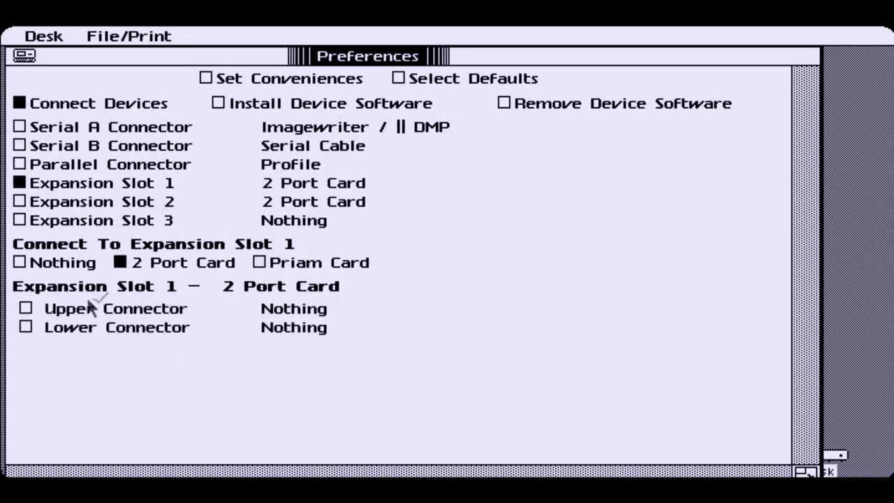
left_click(28, 258)
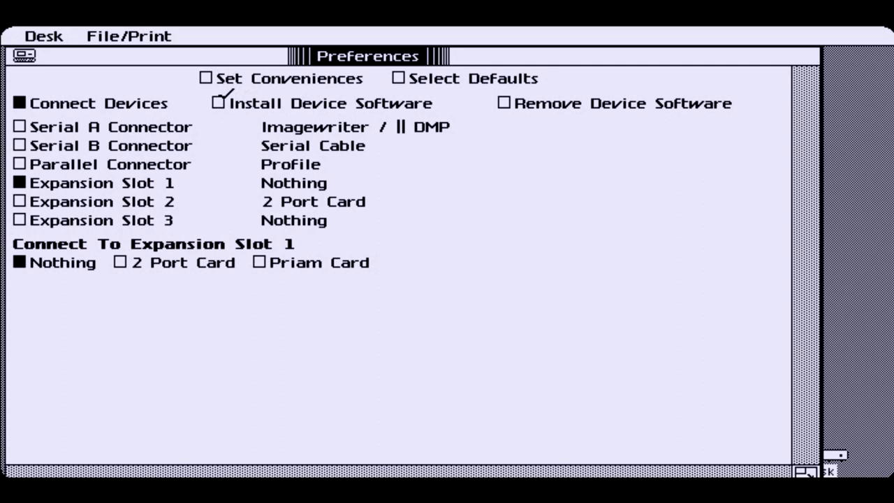
left_click(219, 102)
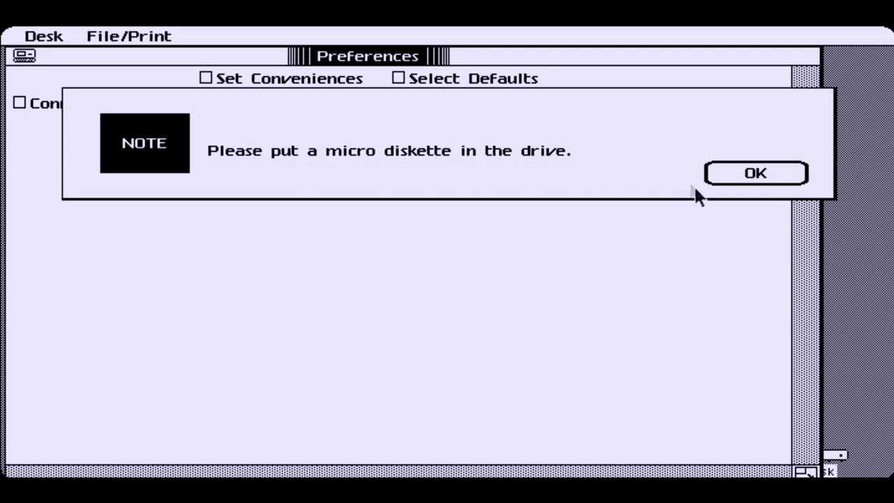
Dismiss the diskette note, list removable device software, and cancel removing Archive Tape
left_click(786, 173)
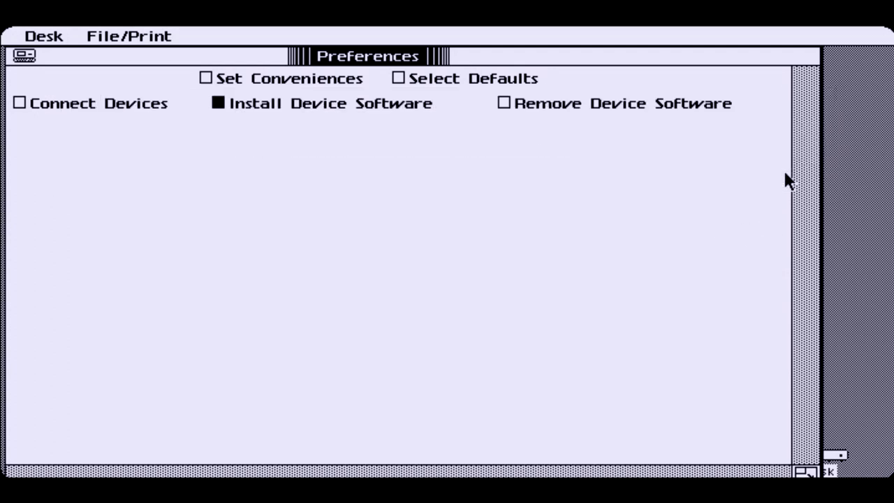
left_click(530, 103)
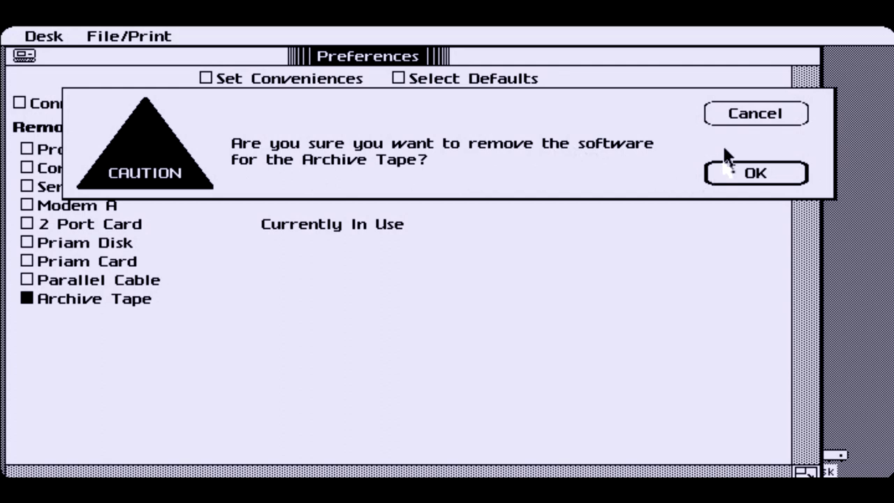
left_click(742, 115)
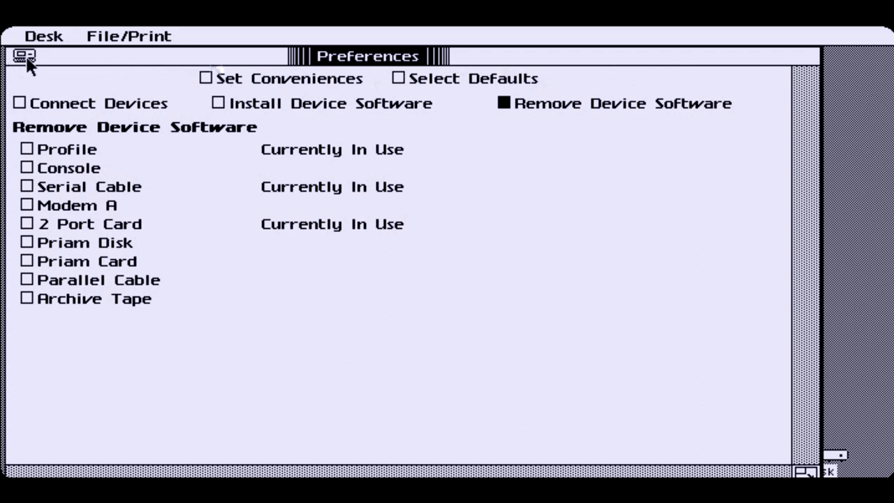
left_click(60, 37)
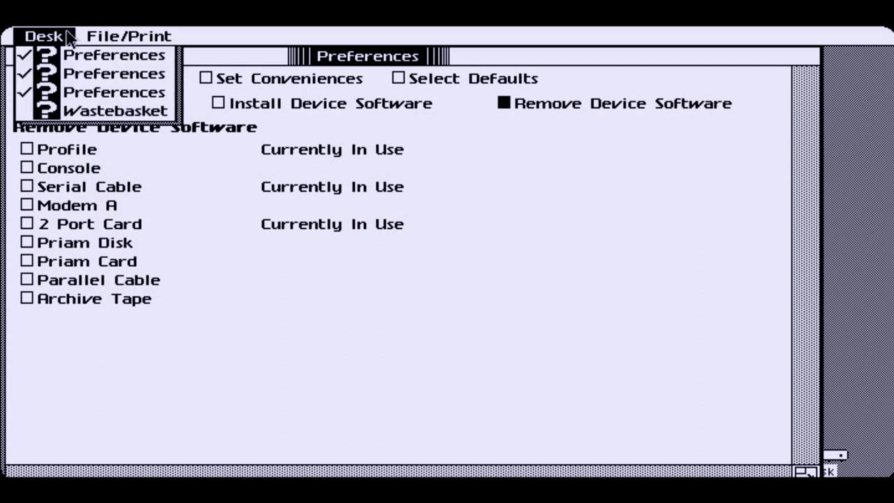
Glance through the File/Print menu, then close the Preferences window
left_click_drag(60, 36, 128, 38)
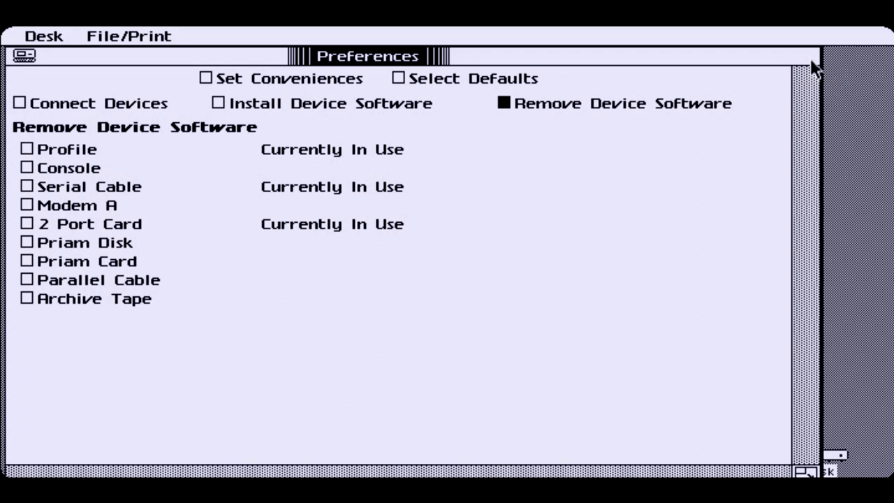
left_click(28, 61)
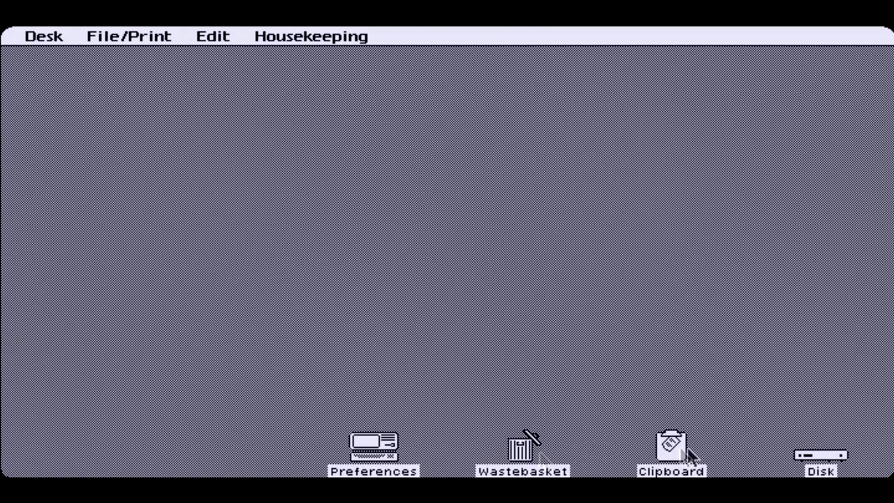
Open the Disk window and look through the Housekeeping, Edit and File menus
double_click(819, 454)
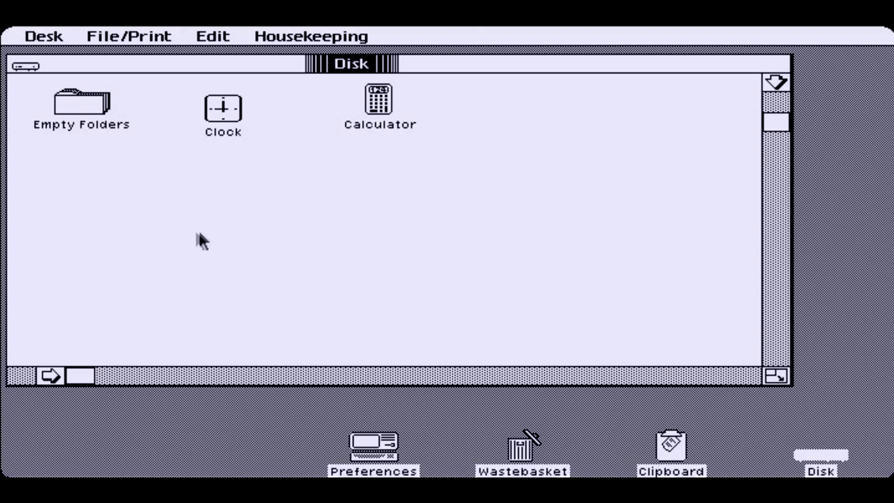
left_click(283, 36)
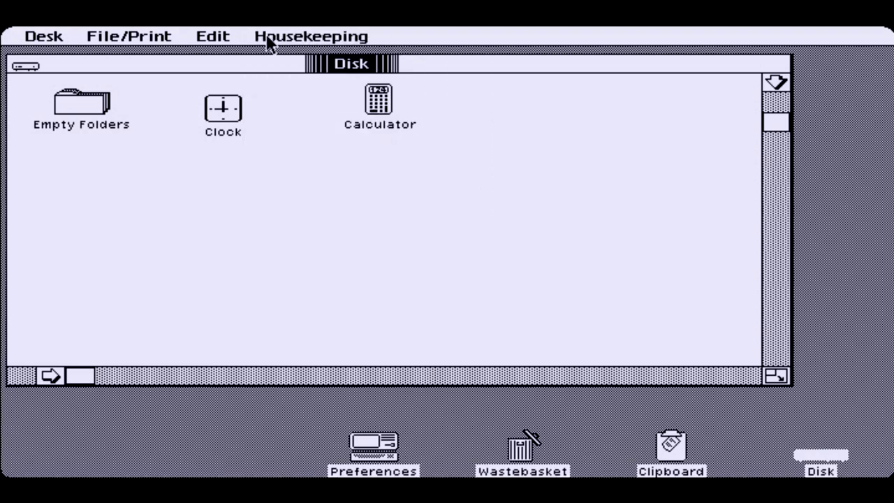
left_click(267, 40)
left_click_drag(267, 39, 59, 53)
Tear a new folder off the Empty Folders pad and place it below the Clock
left_click(95, 105)
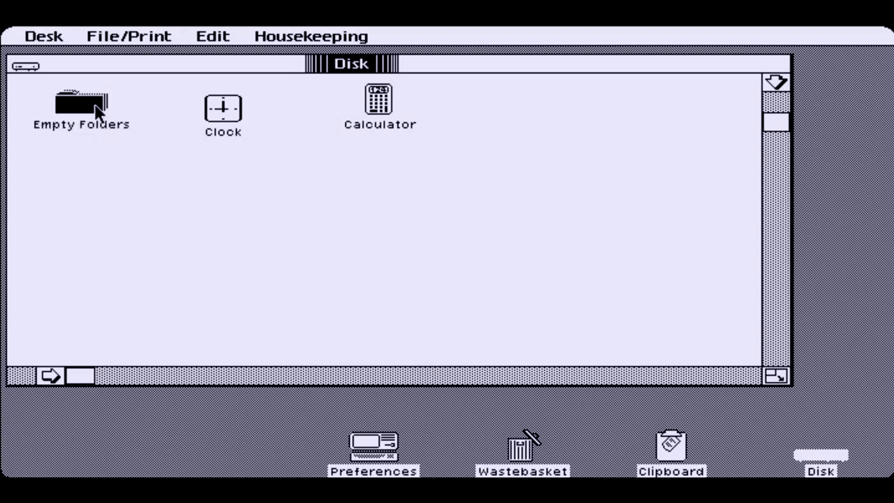
double_click(98, 109)
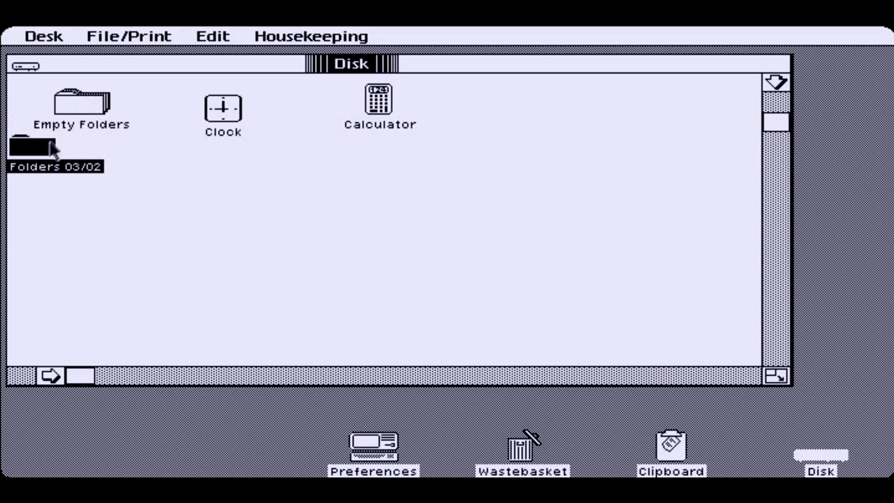
left_click_drag(34, 147, 240, 231)
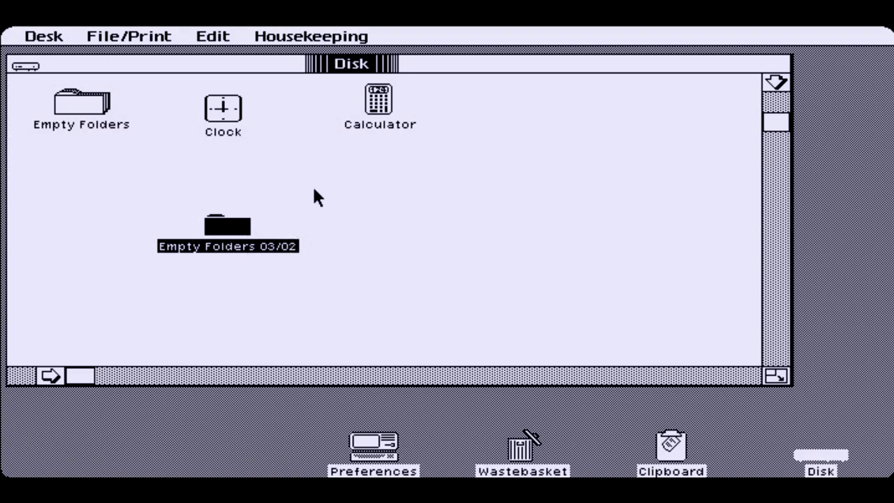
Rename the new folder to 'Test'
left_click(280, 248)
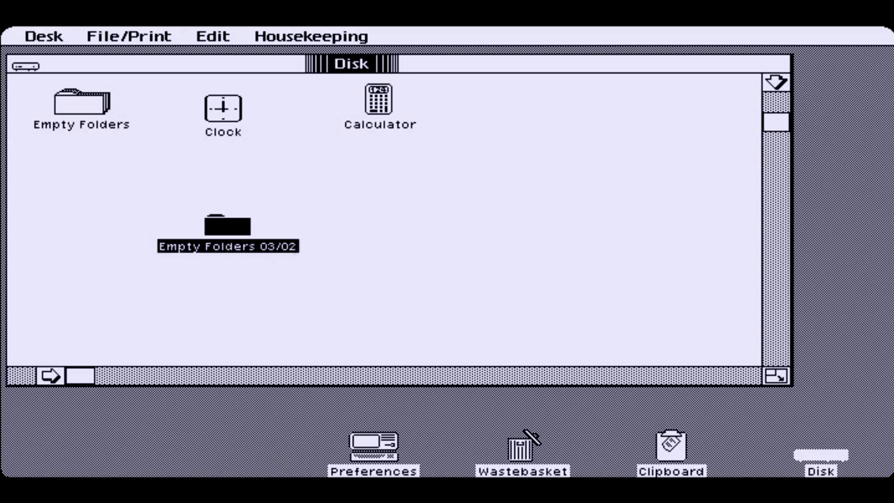
left_click(279, 246)
left_click(280, 246)
left_click(279, 246)
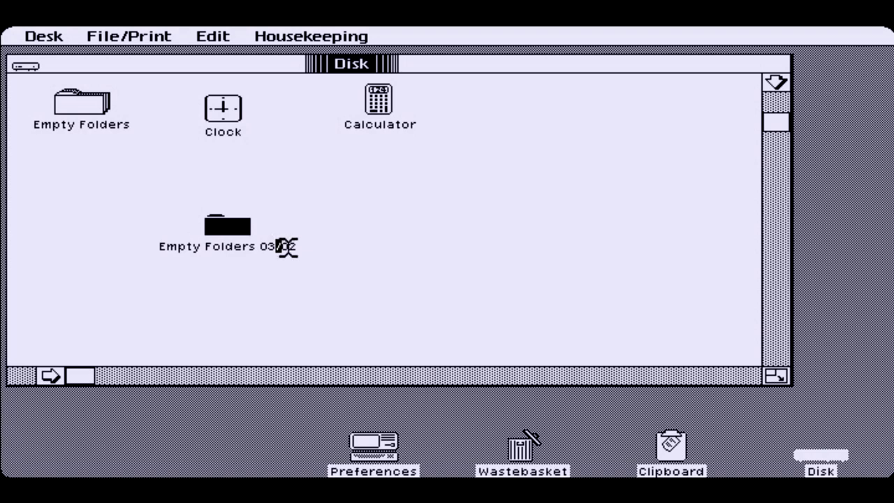
left_click(280, 246)
type("est")
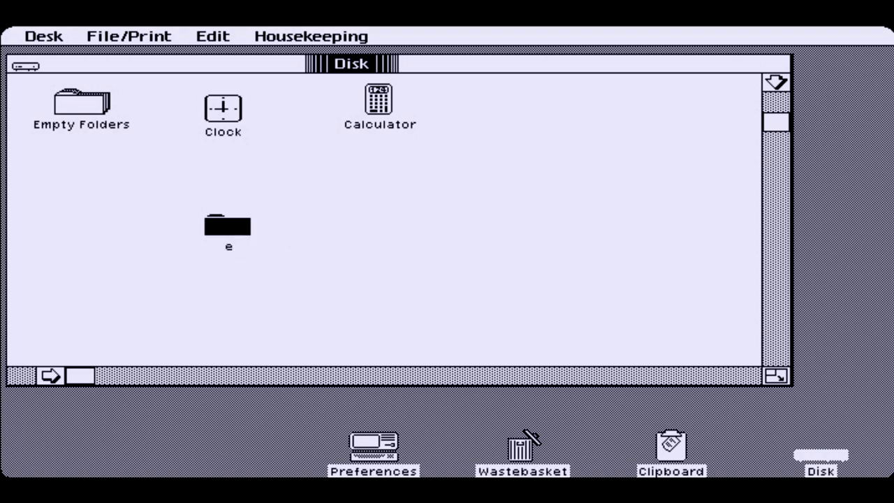
key("BackSpace")
key("BackSpace")
key("BackSpace")
type("Test")
left_click(317, 175)
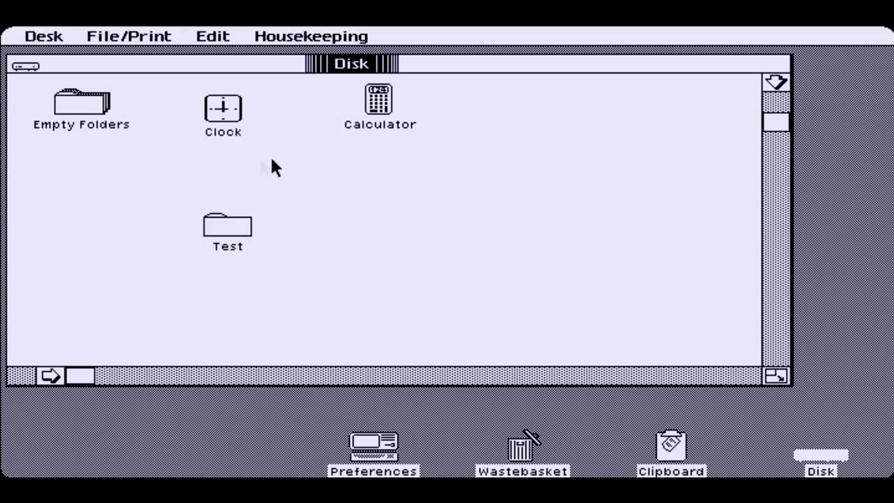
left_click(228, 239)
Protect the Test folder with a password through its Get Info panel
left_click(304, 39)
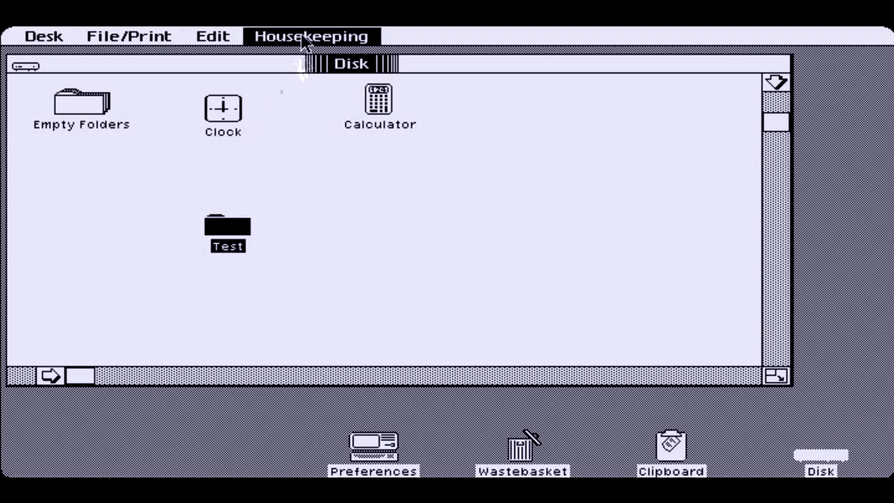
left_click_drag(271, 40, 180, 167)
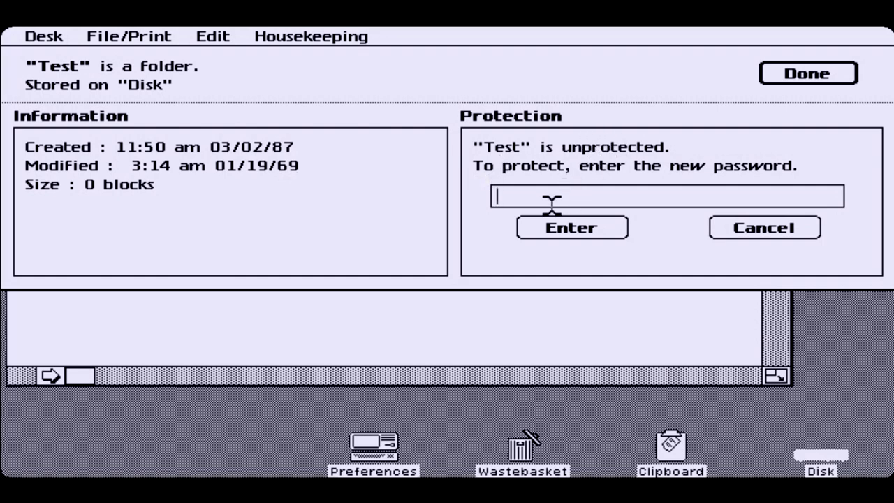
type("Test")
left_click(588, 223)
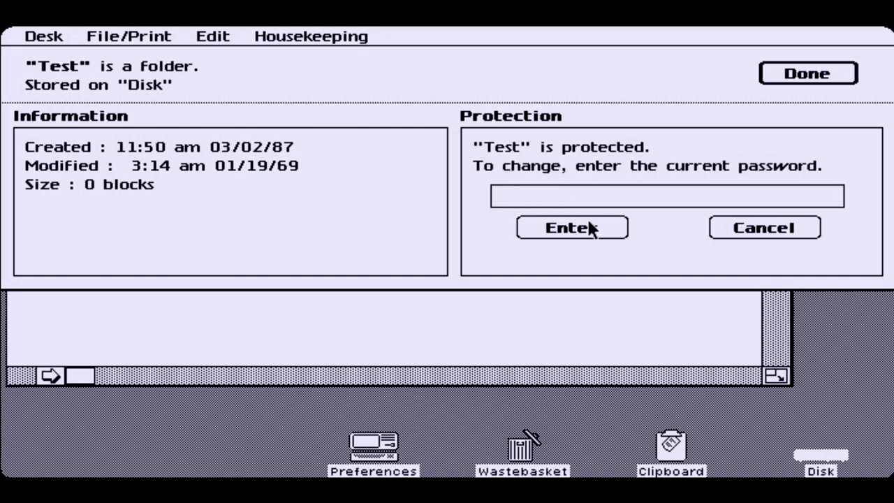
left_click(810, 81)
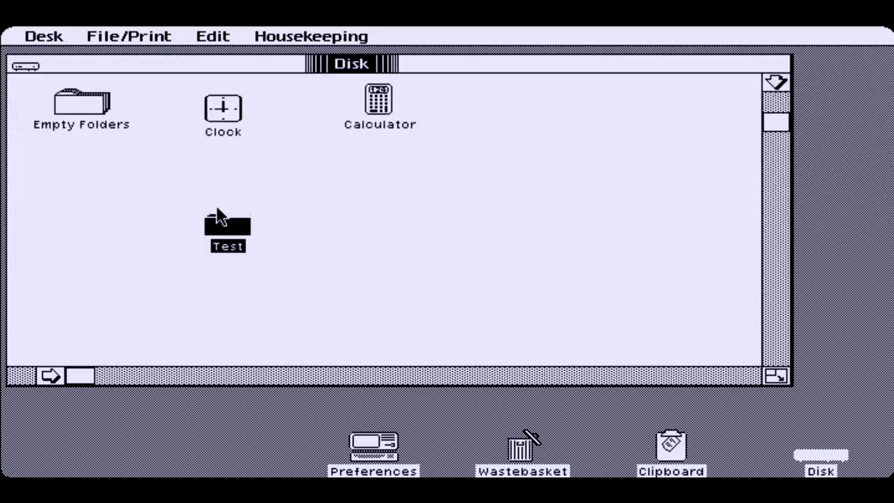
Open the protected Test folder with its password, find it empty, and close it
double_click(238, 234)
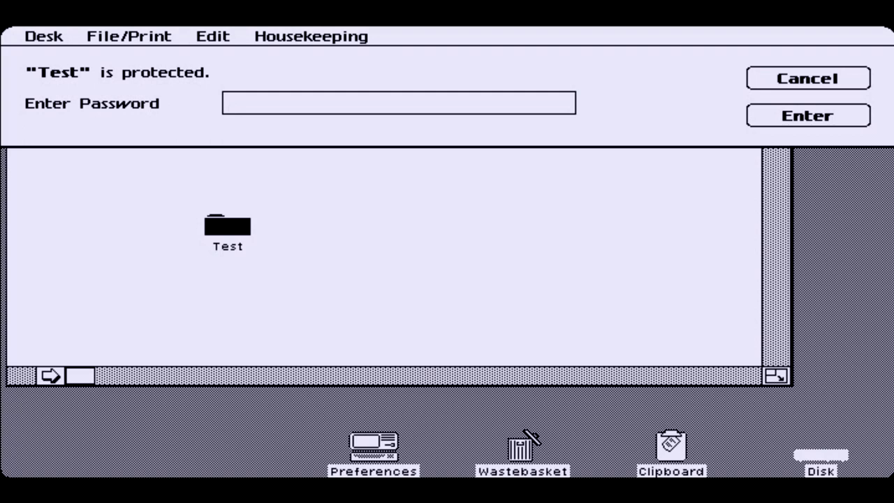
type("Test")
left_click(751, 118)
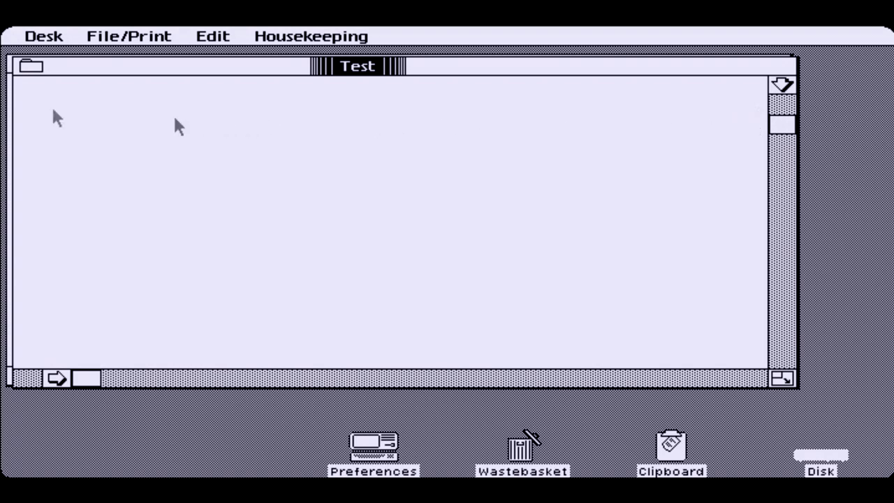
left_click(33, 70)
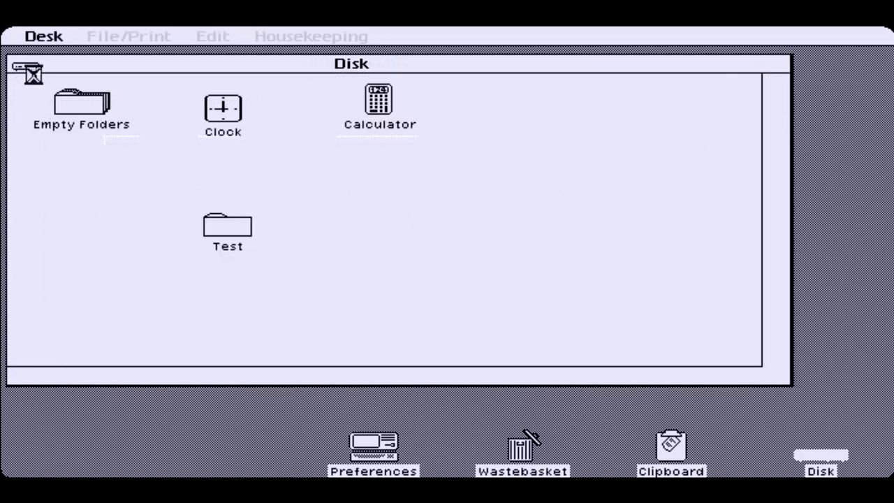
left_click(231, 234)
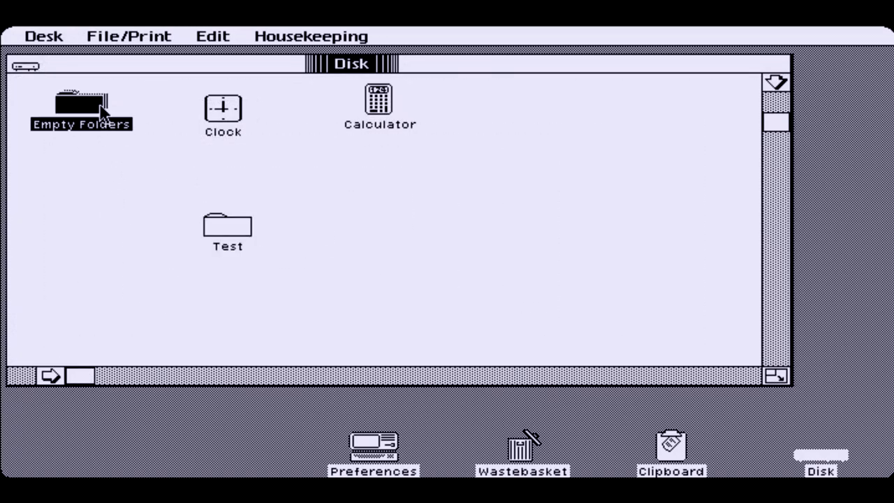
double_click(102, 113)
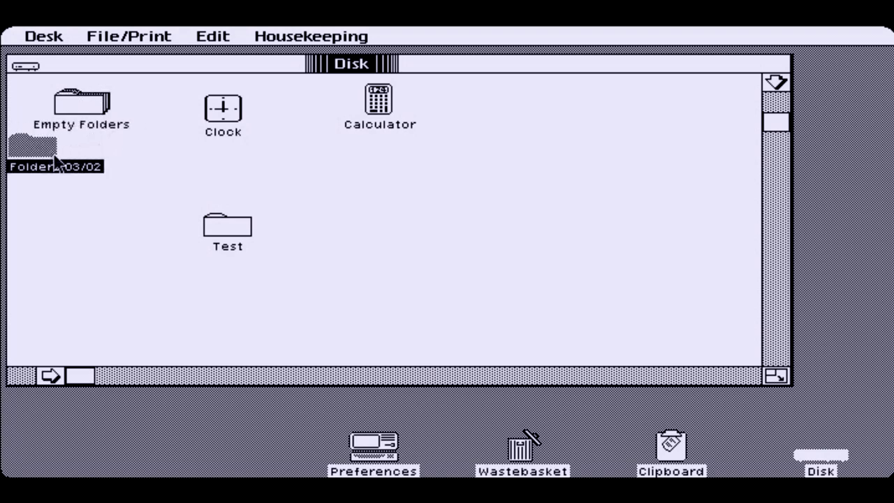
left_click_drag(242, 226, 422, 224)
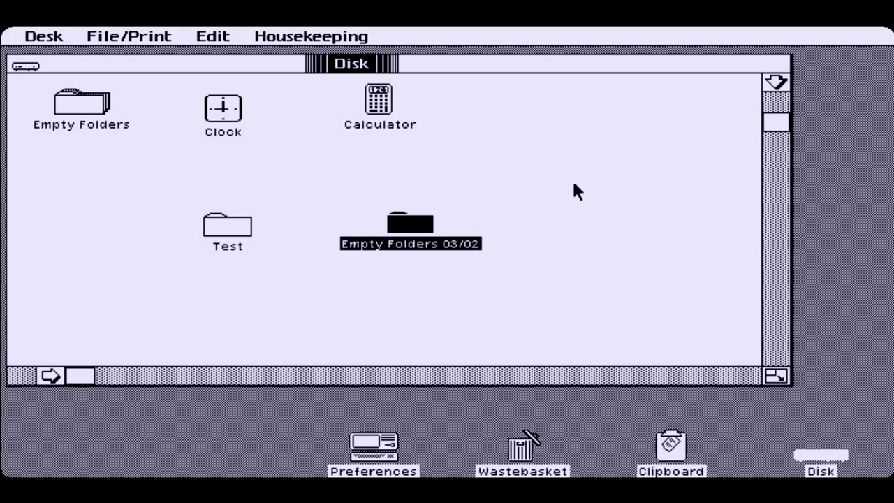
type("Test")
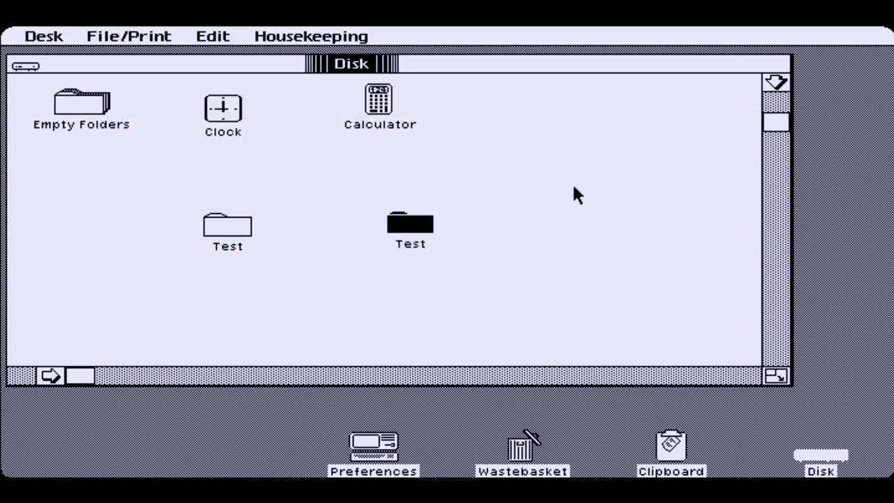
left_click(500, 233)
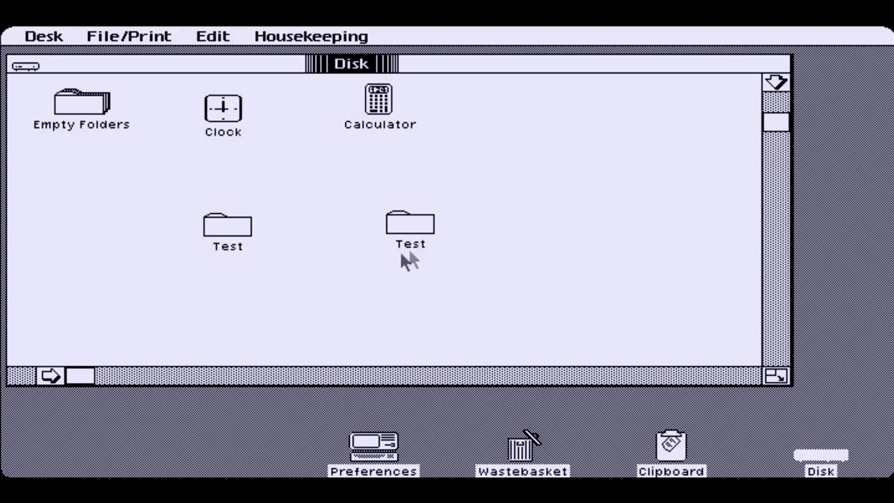
left_click(216, 227)
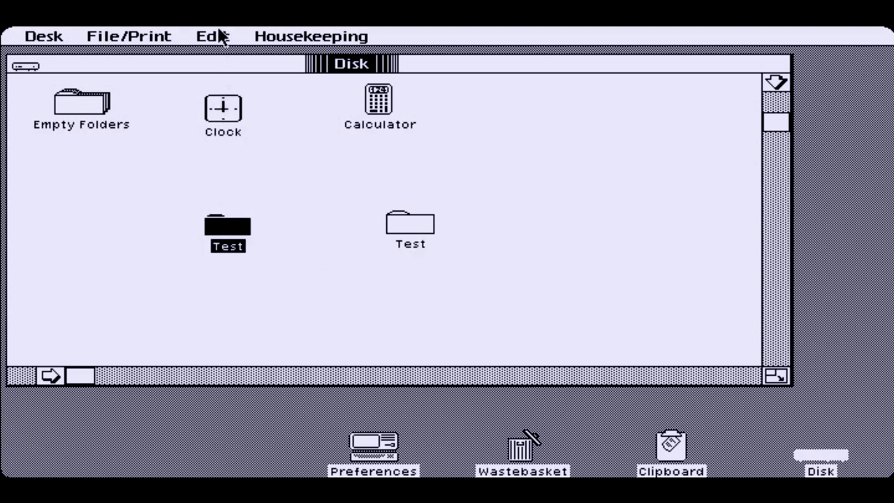
In the left Test folder's attributes, enter its current password and choose No Password
mouse_move(219, 35)
left_mouse_down()
mouse_move(265, 36)
mouse_move(140, 37)
mouse_move(161, 42)
left_mouse_up()
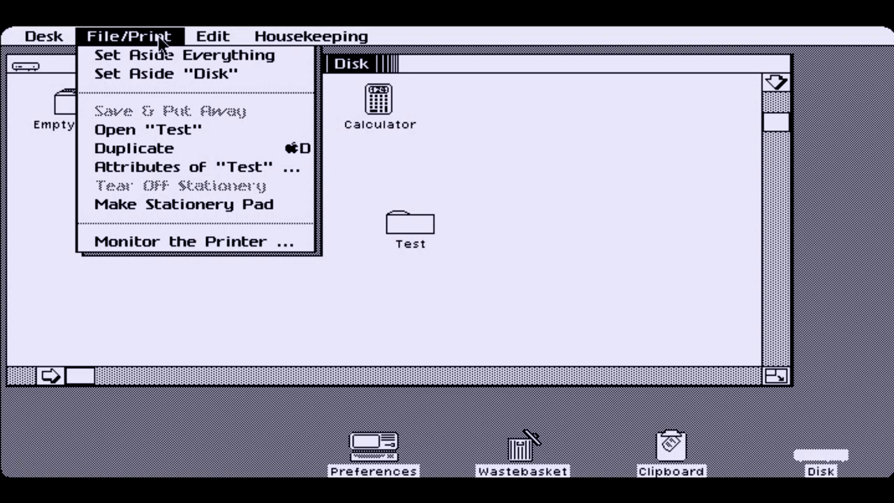
left_click(211, 207)
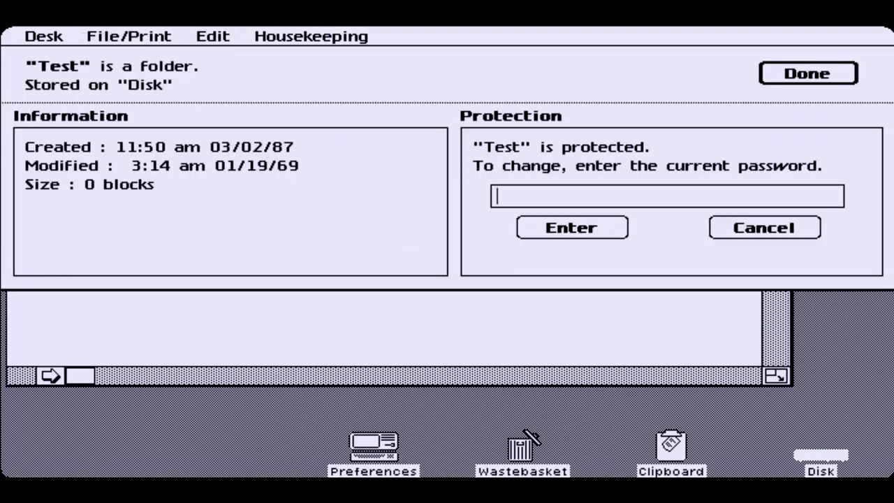
type("Test")
left_click(579, 229)
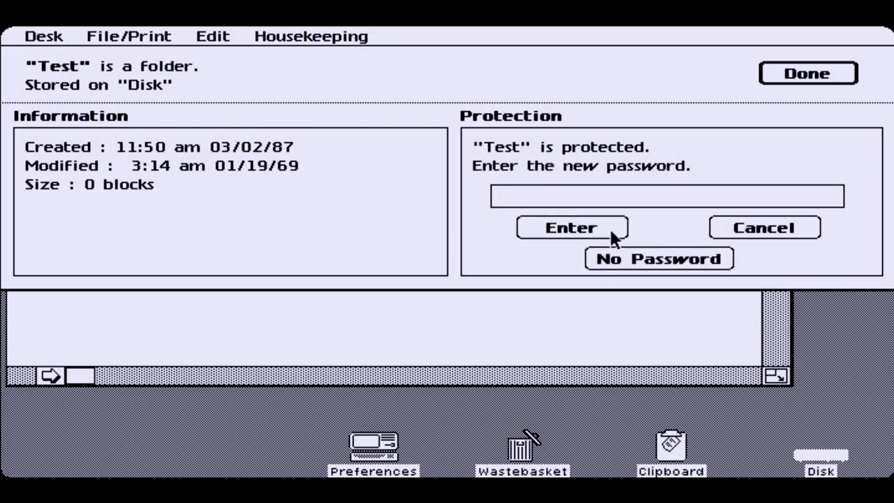
left_click(619, 256)
left_click(764, 79)
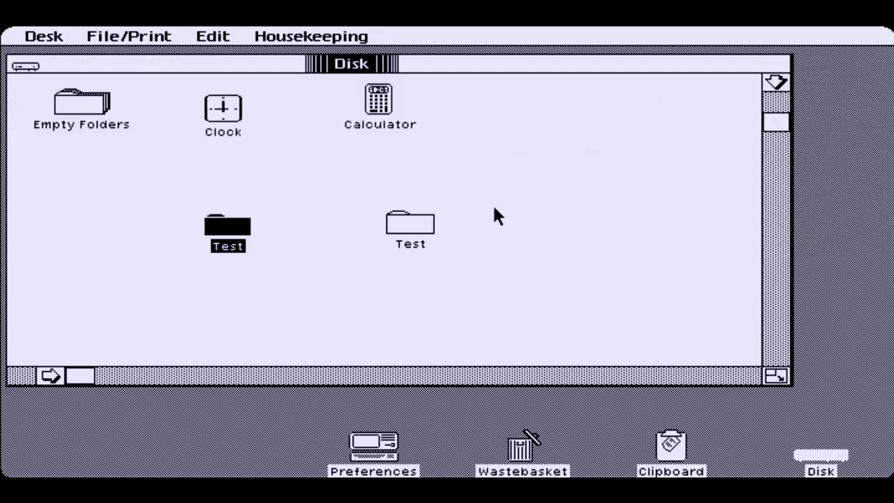
Drag the right Test folder into the left one, check its contents, and close it
left_click_drag(423, 232, 214, 231)
double_click(216, 231)
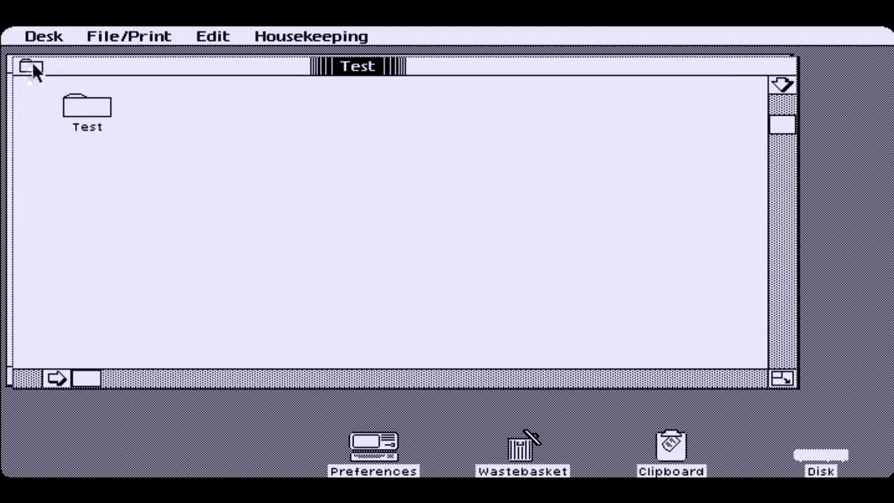
left_click(32, 63)
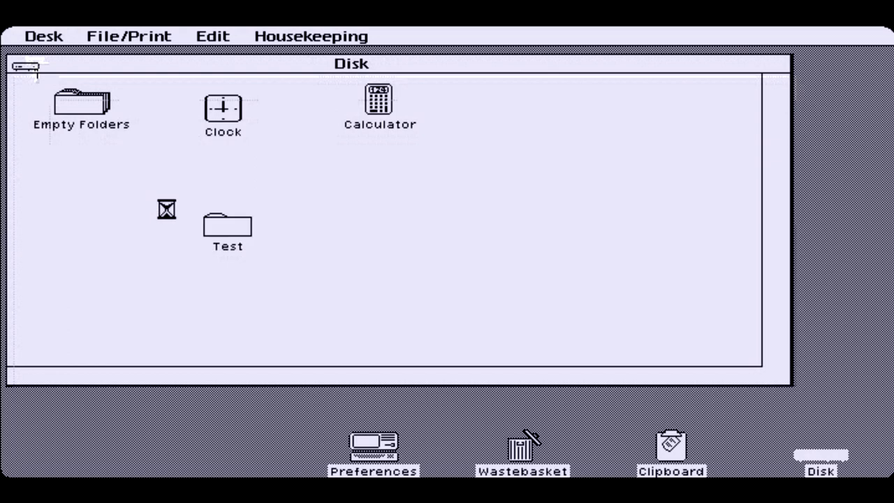
Copy the Test folder's name and view it in the Clipboard
left_click(243, 243)
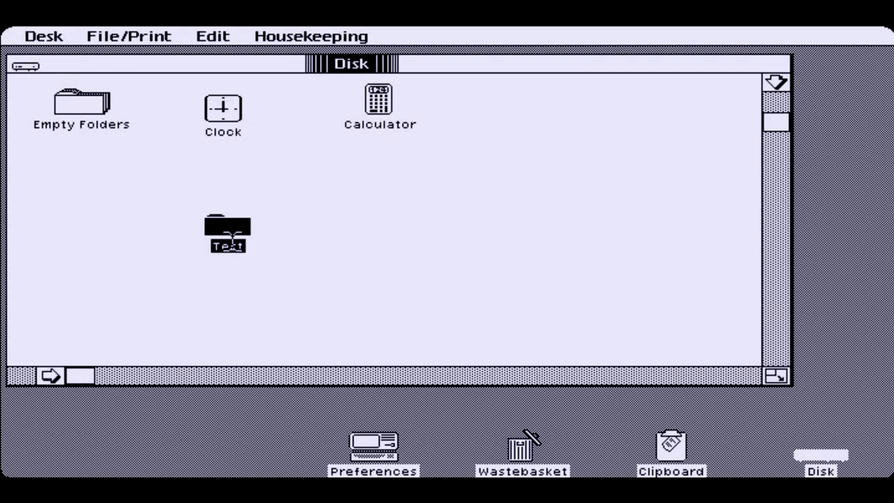
left_click(153, 39)
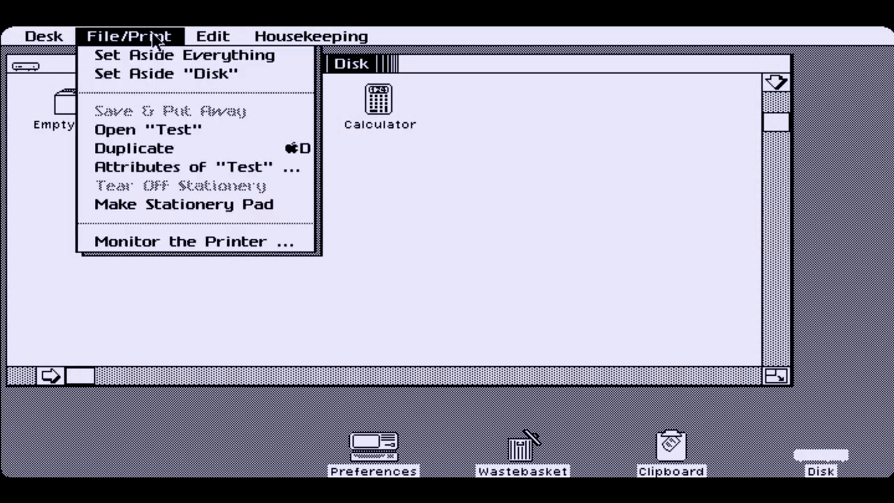
left_click_drag(154, 40, 243, 113)
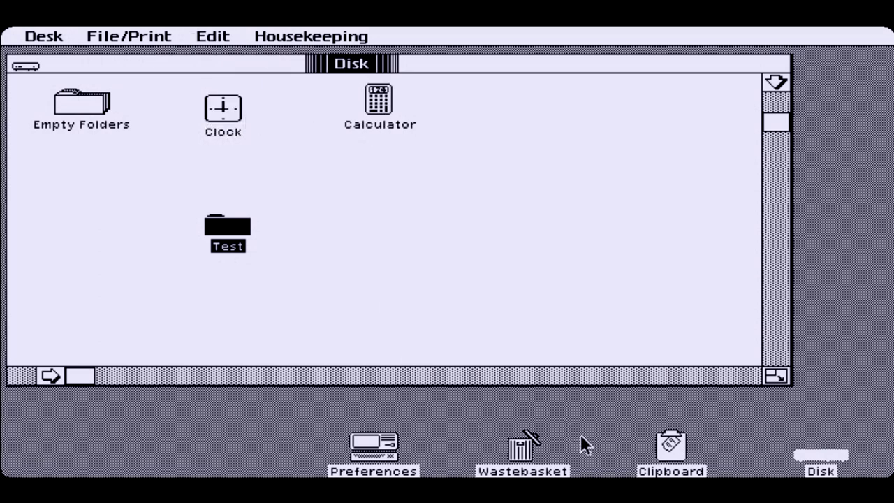
double_click(675, 438)
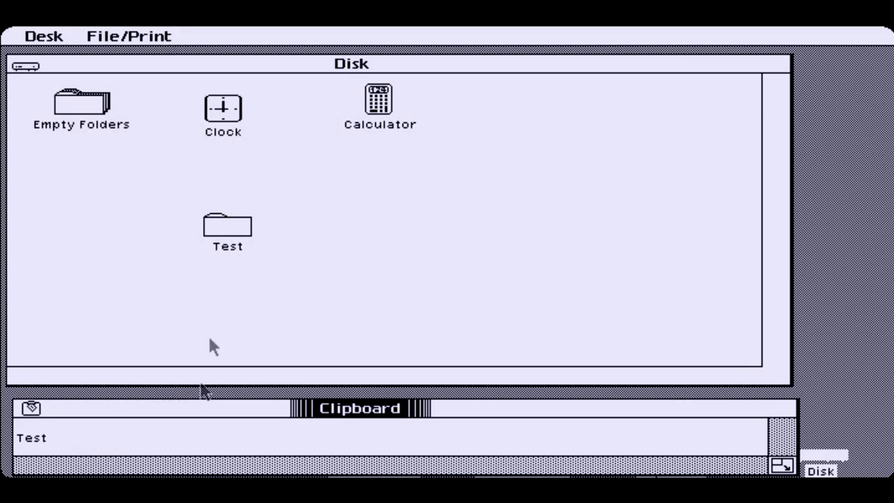
left_click(322, 273)
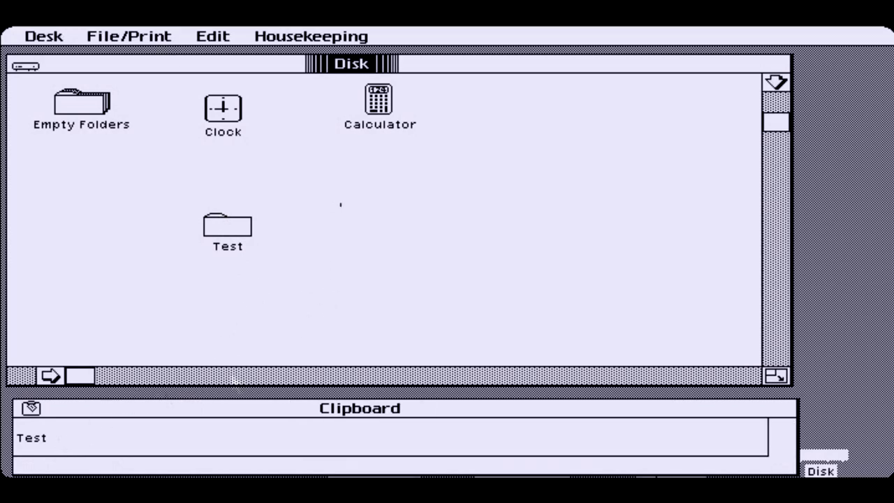
Tear off a new Empty Folders folder, place it right of Test, paste the name Test, and close the Clipboard
left_click(105, 112)
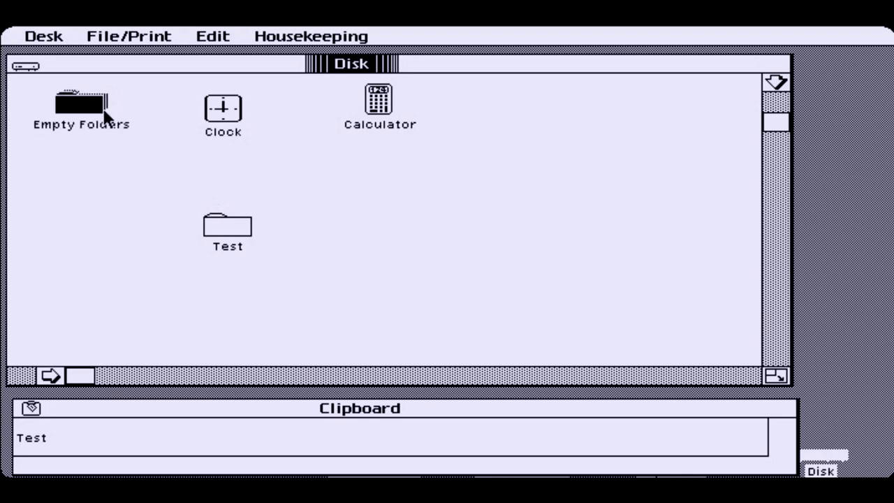
double_click(104, 112)
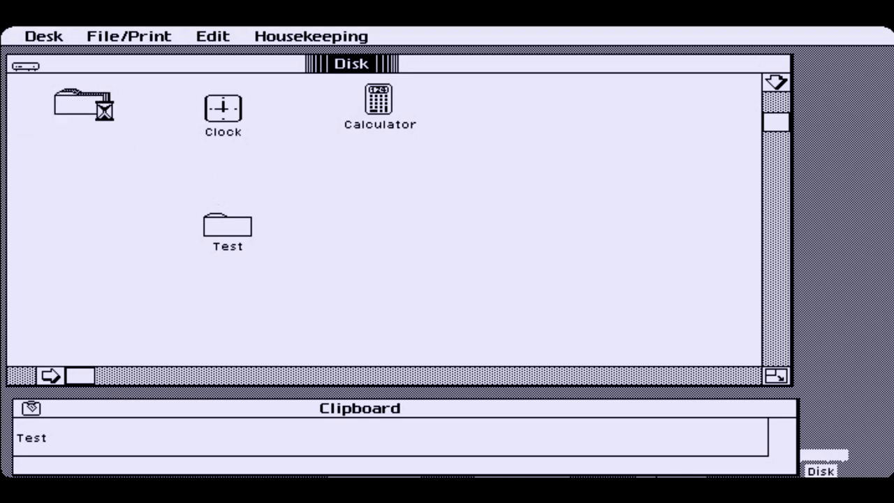
left_click_drag(52, 155, 464, 232)
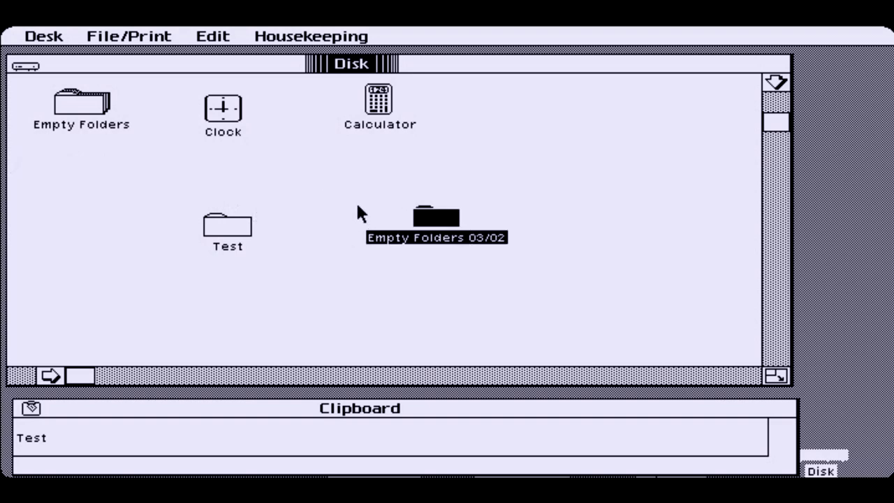
left_click(197, 36)
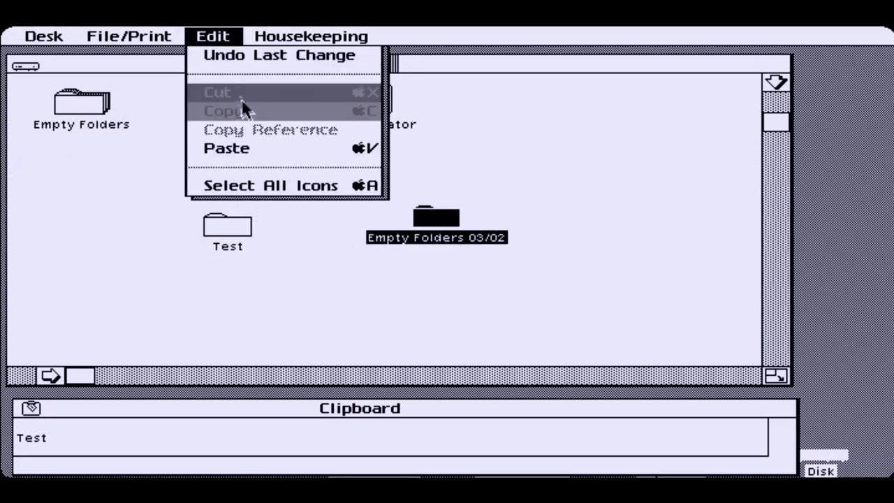
left_click(238, 150)
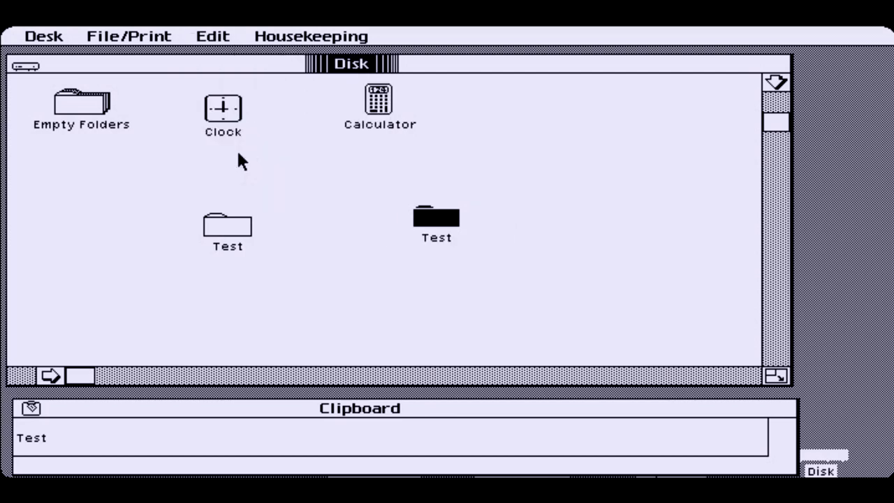
left_click(529, 241)
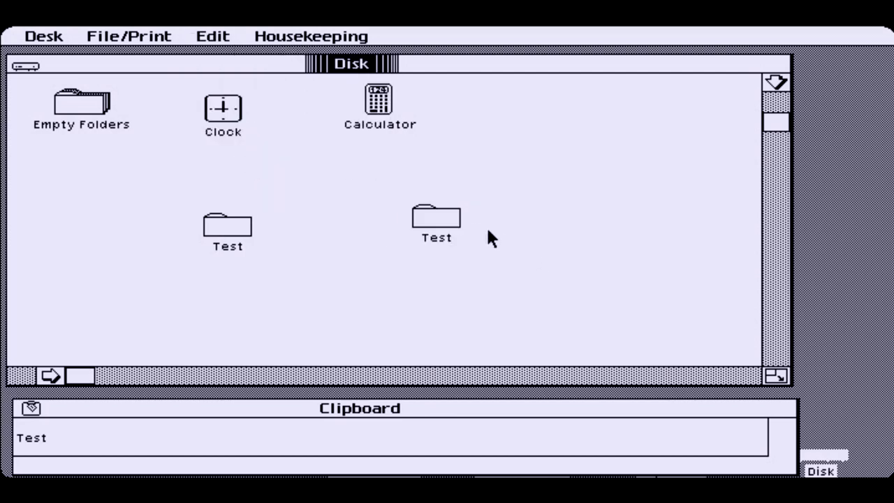
left_click(440, 225)
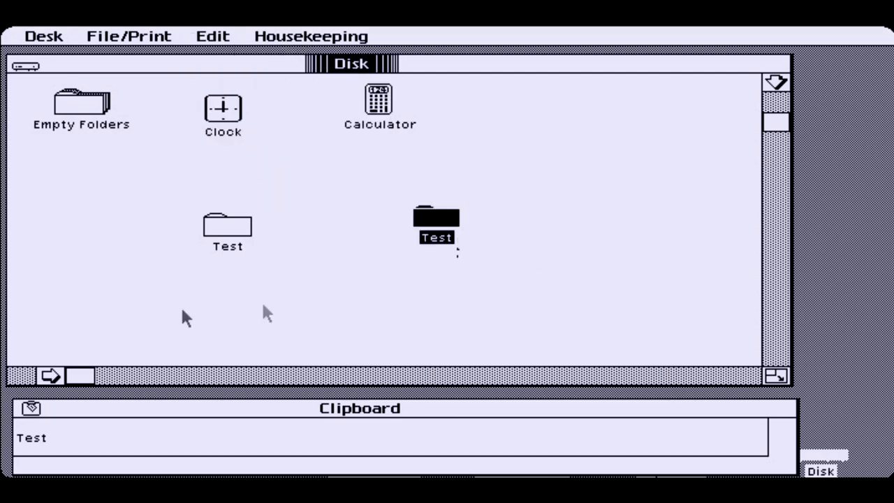
left_click(33, 410)
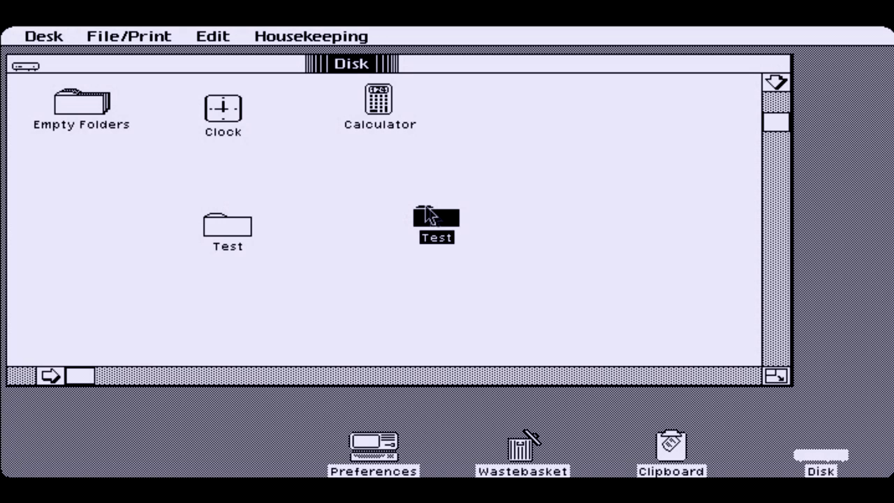
left_click(173, 39)
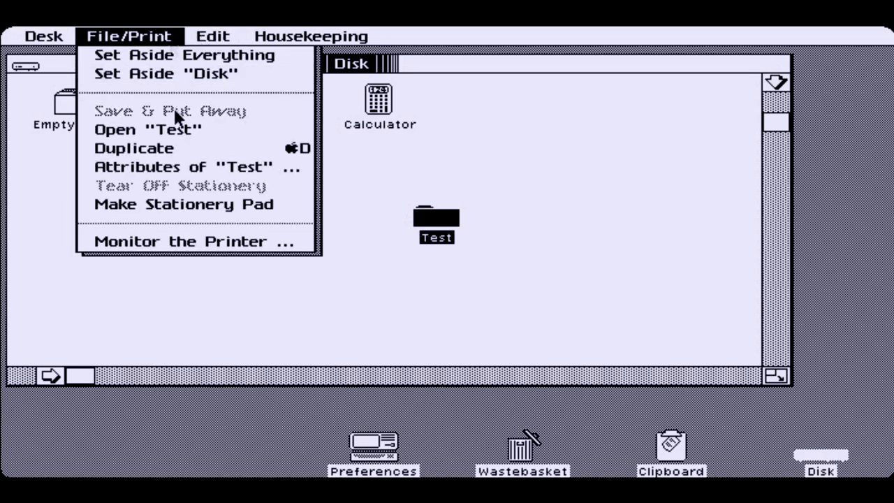
Duplicate the new Test folder and move the copy further right
left_click(182, 156)
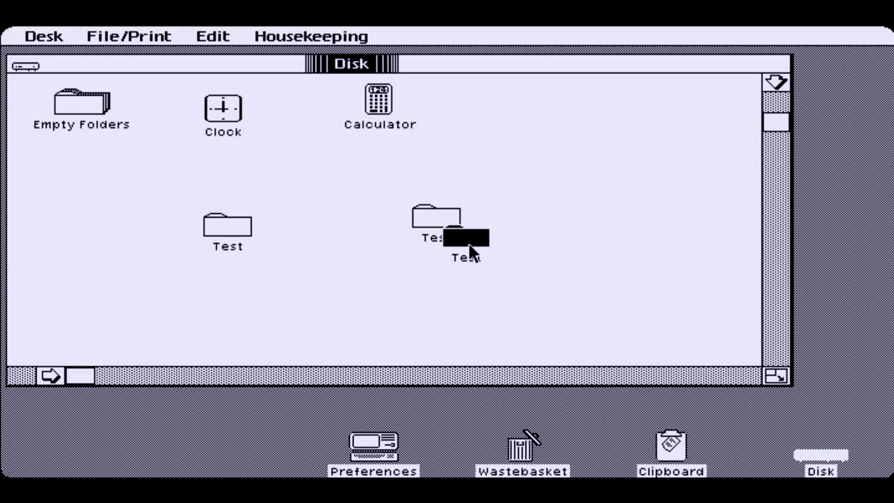
left_click_drag(470, 252, 549, 223)
left_click(506, 260)
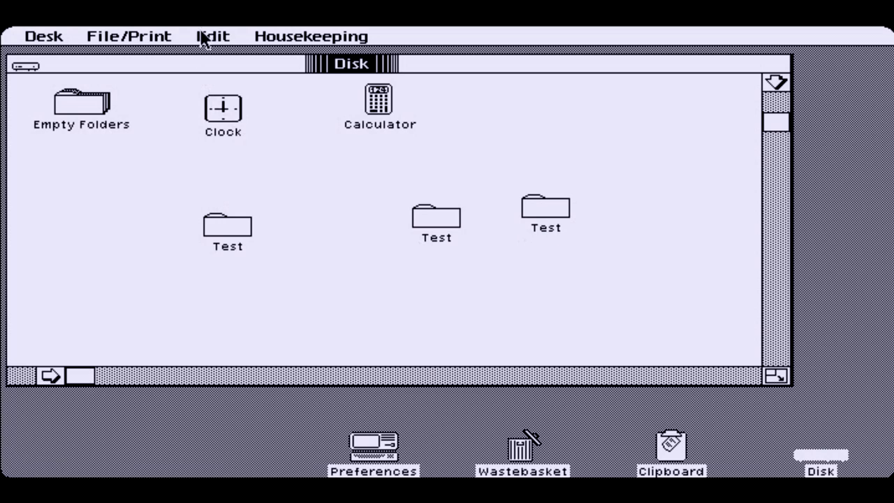
left_click_drag(200, 37, 170, 37)
Select all three Test folders, drop them on the Wastebasket, and open the Wastebasket
left_click_drag(601, 283, 201, 183)
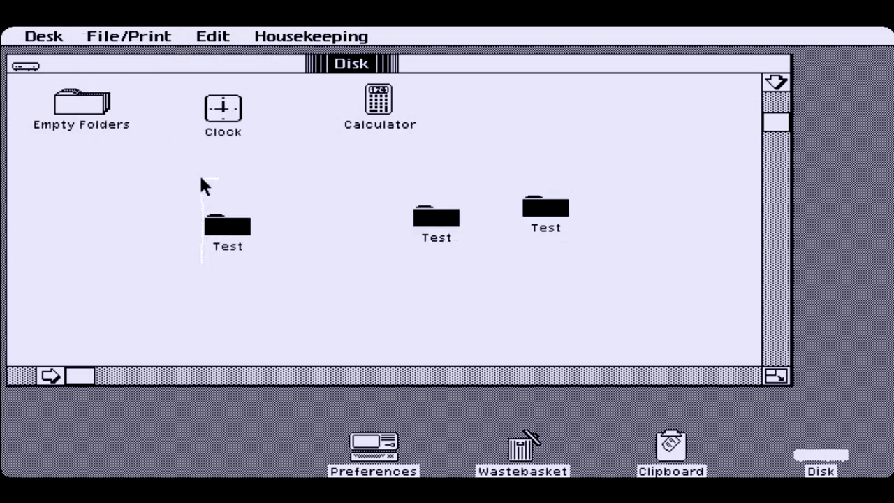
double_click(237, 231)
left_click_drag(336, 289, 522, 454)
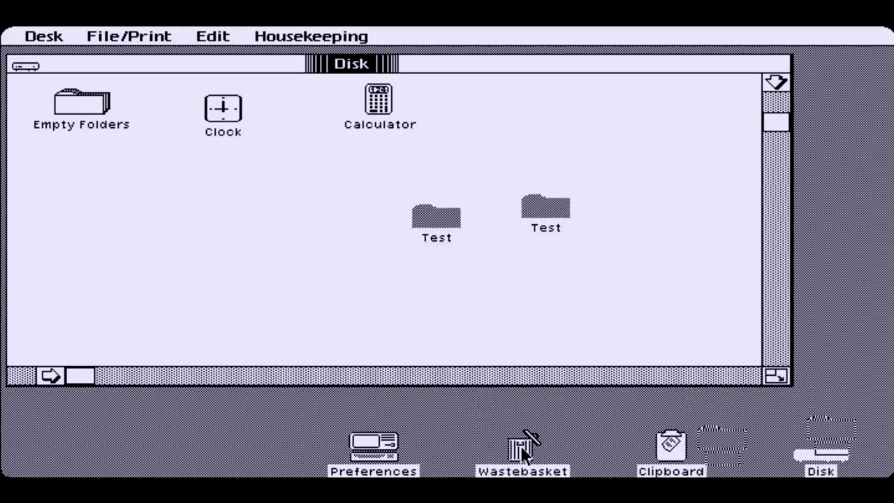
left_click(522, 451)
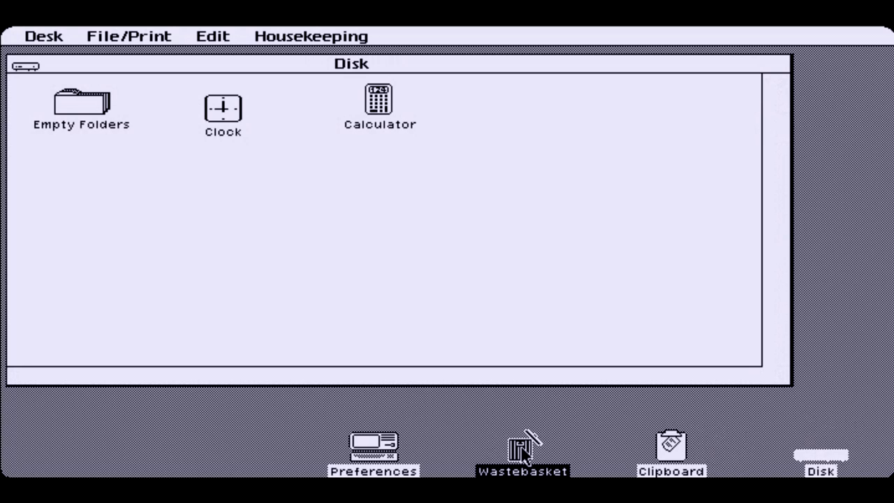
double_click(523, 450)
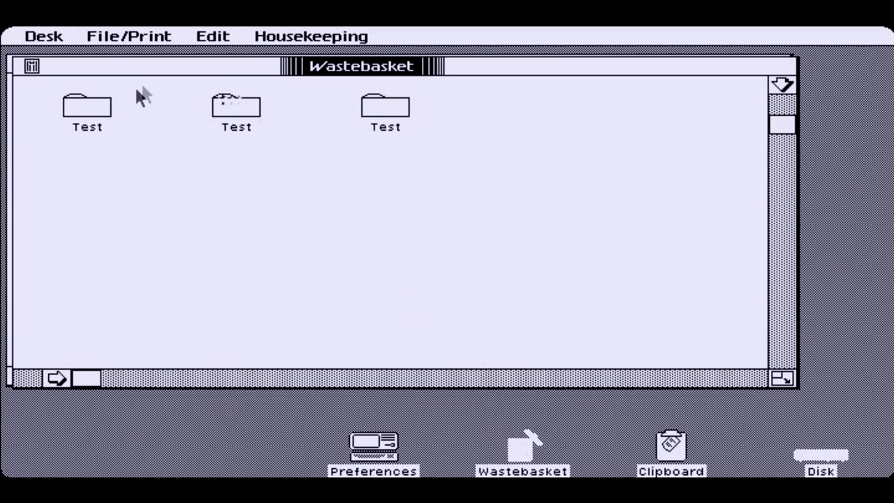
Open the middle Test folder in the Wastebasket to confirm it is empty, then close it
left_click(241, 114)
double_click(241, 116)
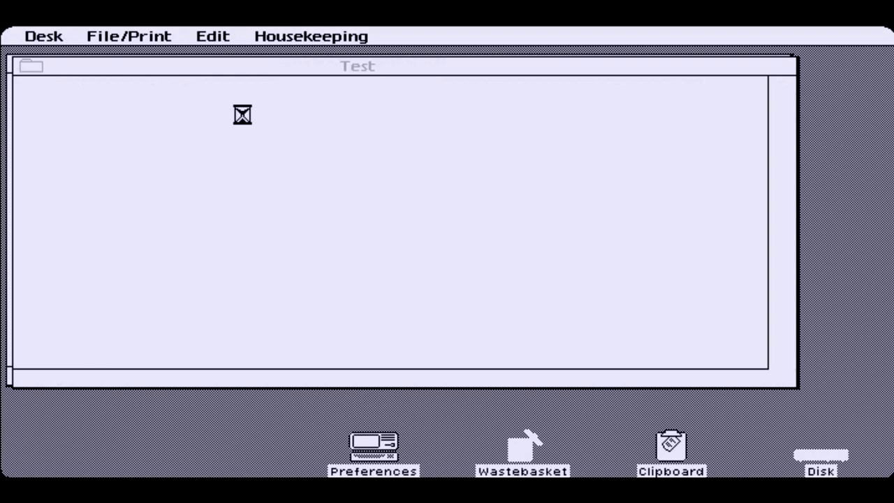
left_click(37, 70)
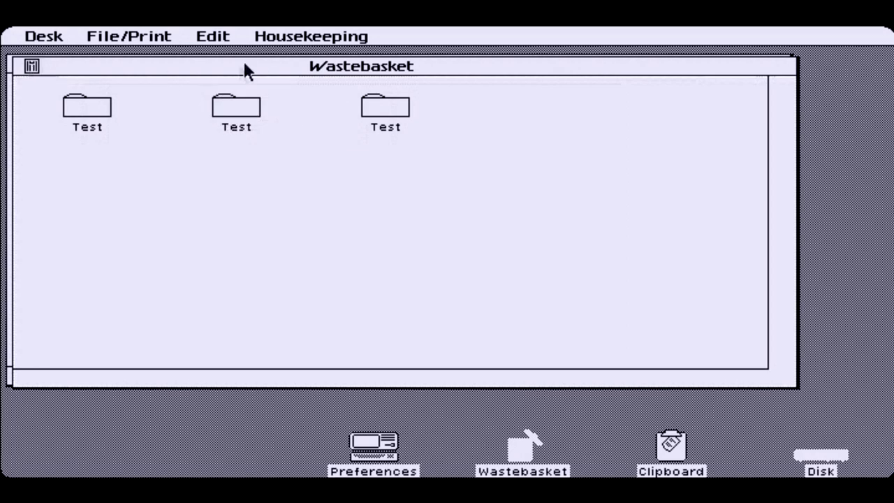
Empty the Wastebasket with Housekeeping > Empty "Wastebasket" and close its window
left_click(323, 41)
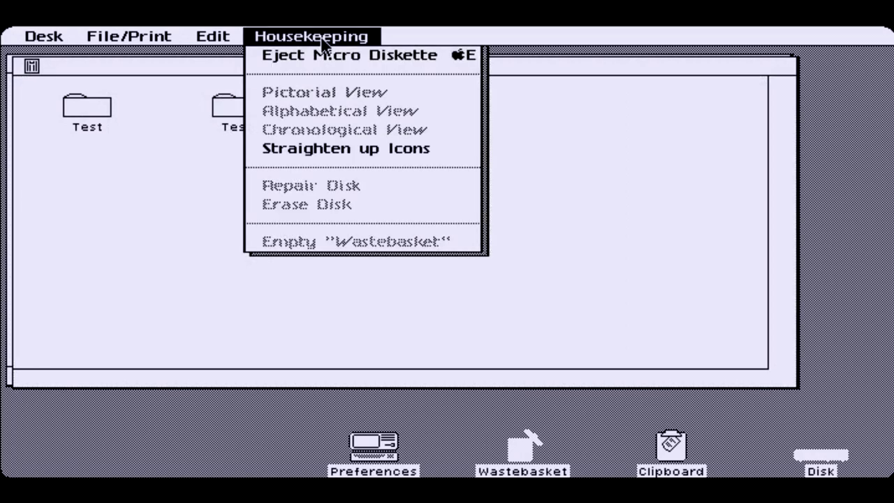
mouse_move(323, 43)
left_mouse_down()
mouse_move(141, 43)
mouse_move(337, 42)
left_mouse_up()
left_click(339, 102)
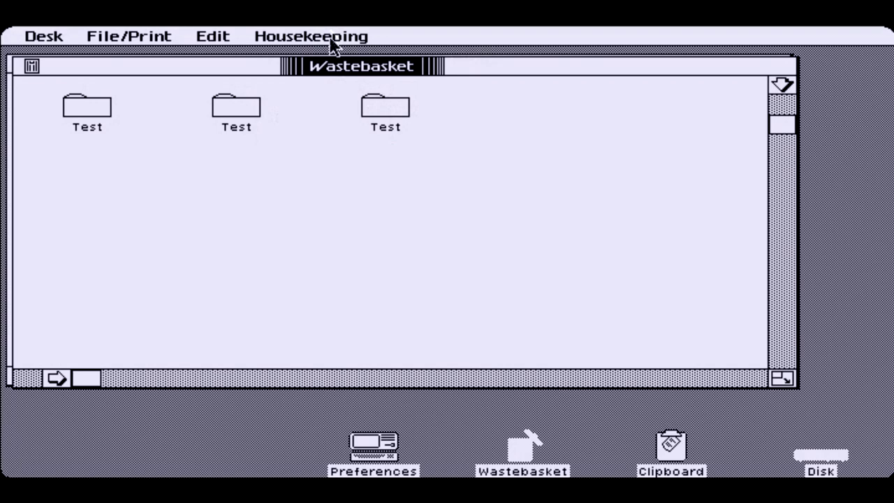
left_click(331, 40)
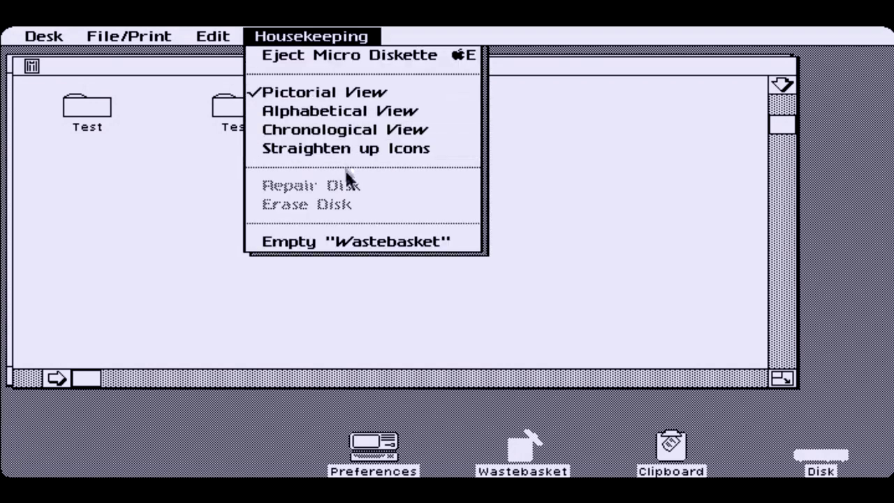
left_click(358, 243)
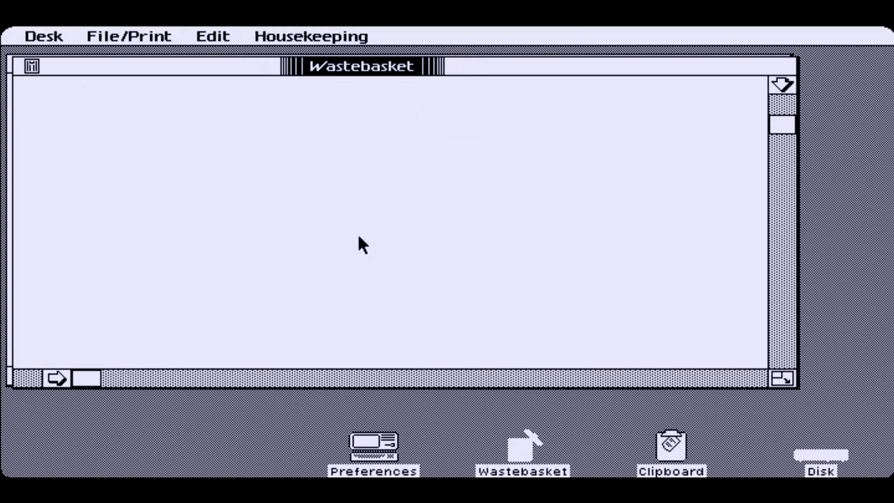
left_click(31, 66)
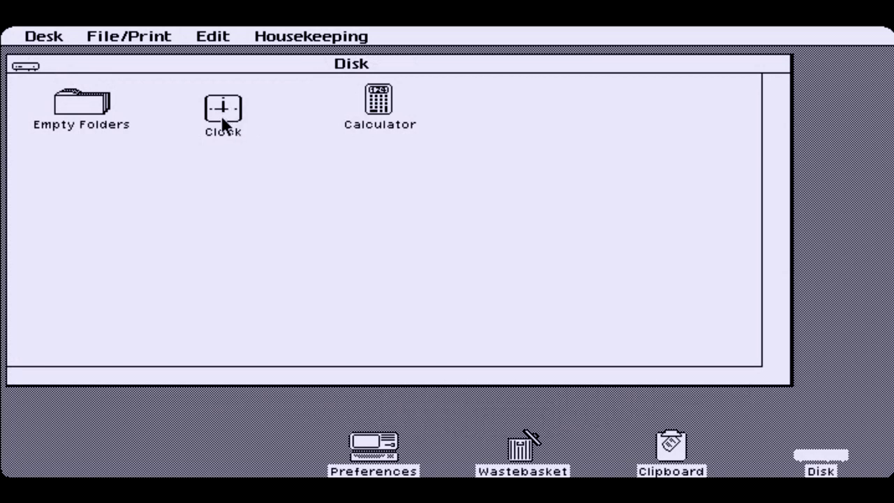
Open the Clock, which reads 11:54 am on 03/02/87, and select the year 87
double_click(225, 123)
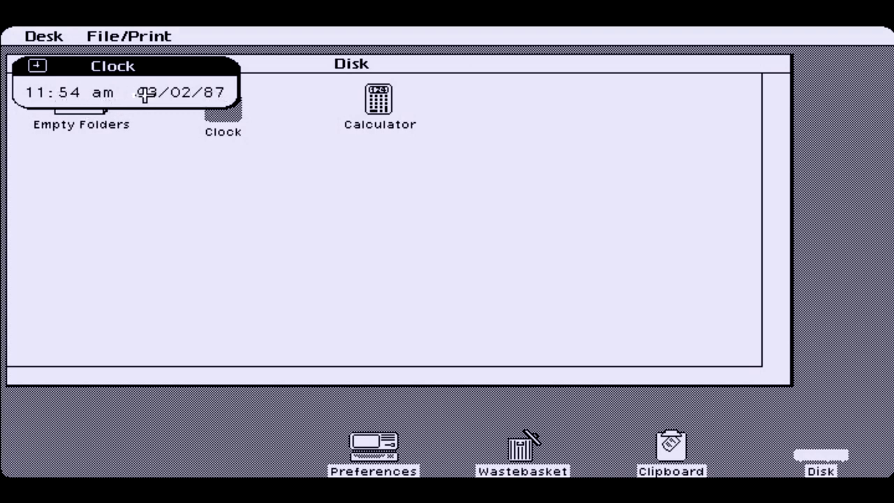
left_click(213, 91)
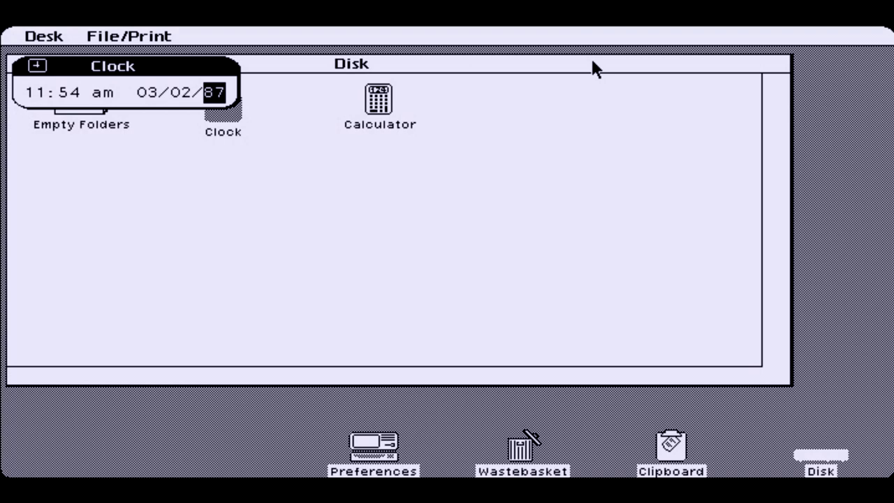
Enter 9 as the Clock year and cancel the warning that years must be 81–95
type("9")
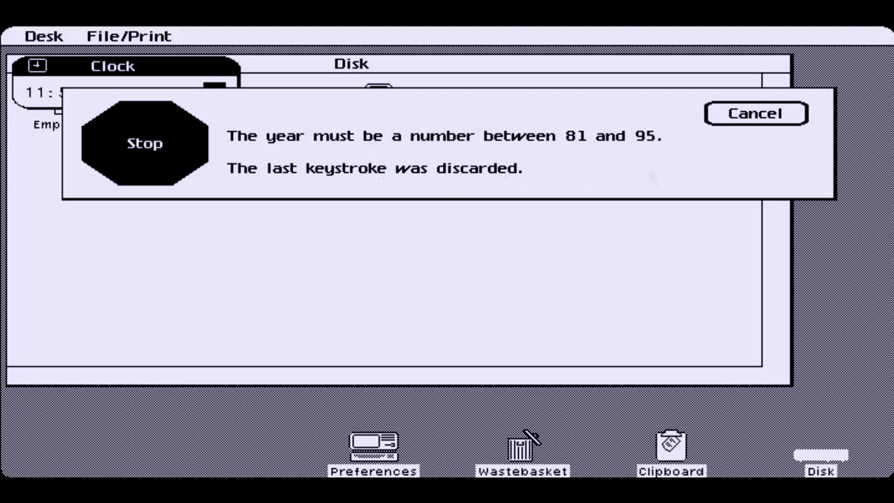
left_click(757, 114)
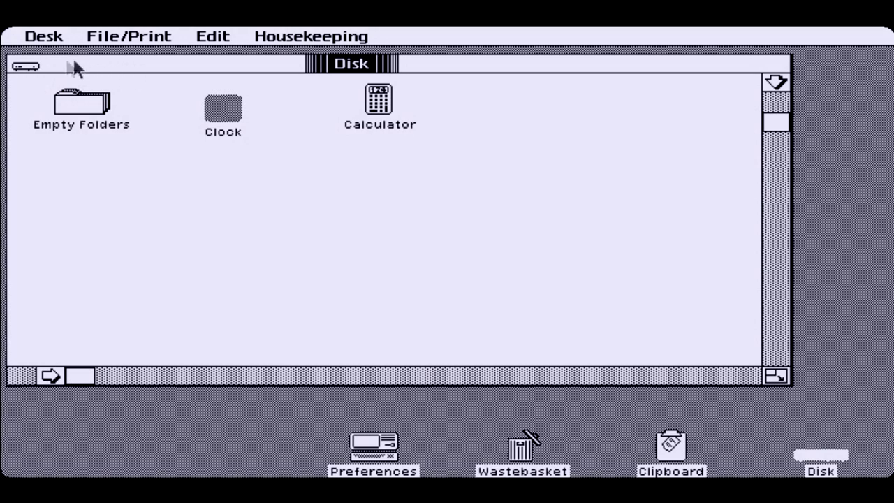
Close the Disk window, set the Clock aside as a desktop icon, and reopen Disk
left_click(21, 68)
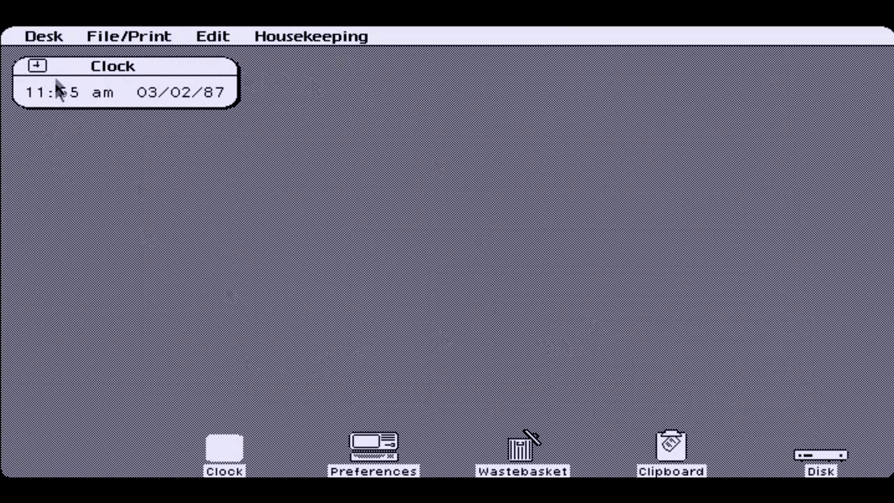
left_click(38, 68)
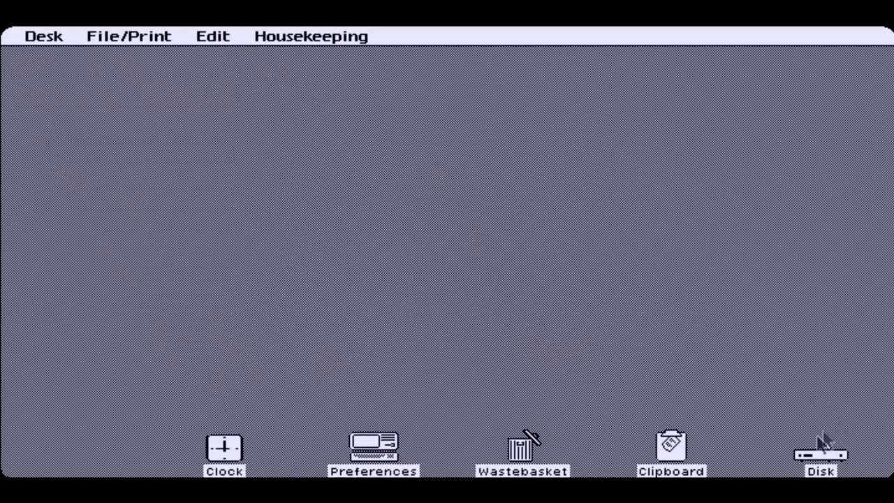
double_click(821, 461)
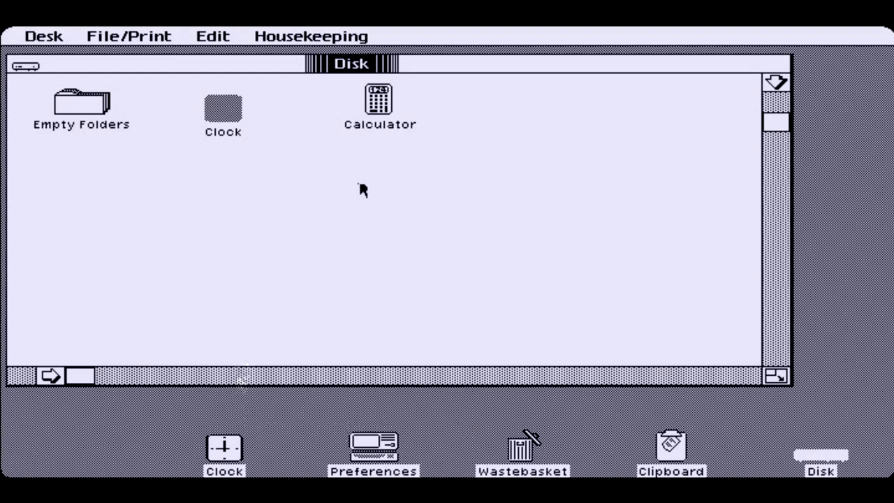
Open the Calculator, compute 5 + 5 to get 10, and put the Calculator away
double_click(383, 103)
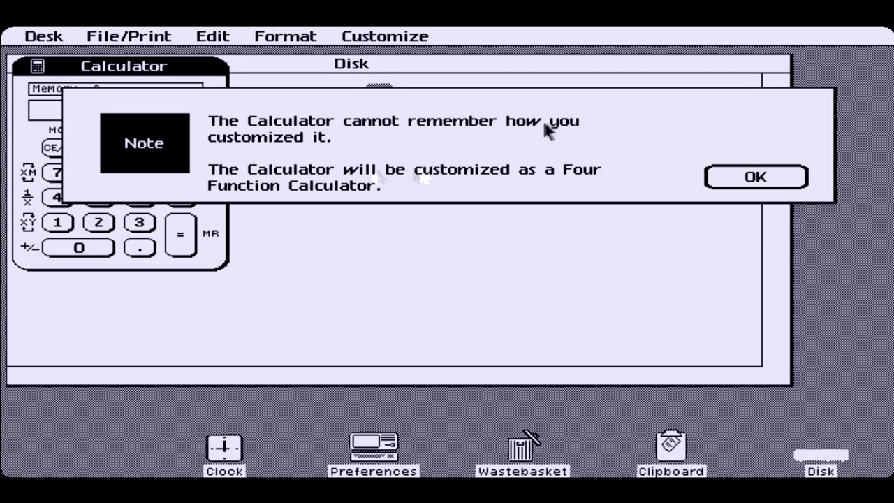
left_click(738, 174)
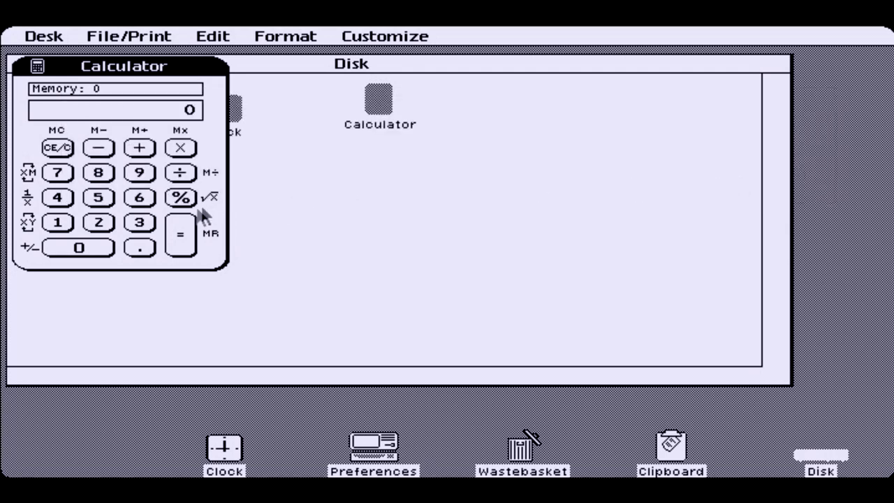
left_click(98, 199)
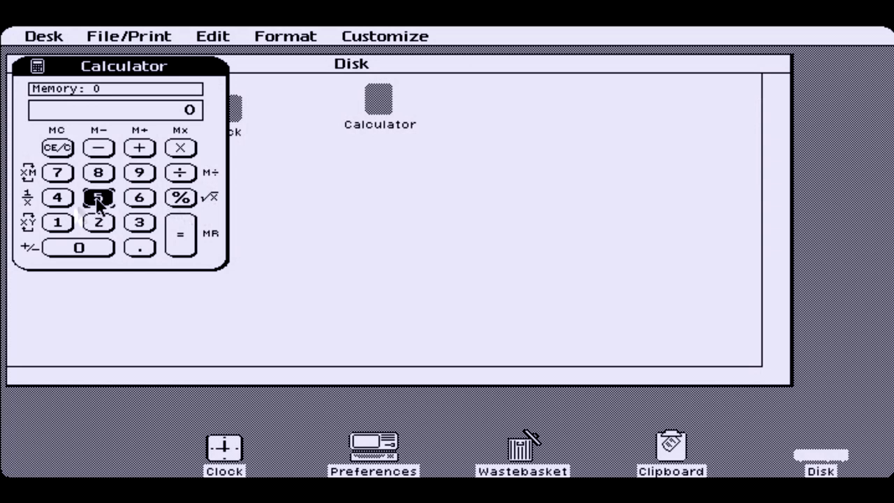
left_click(147, 149)
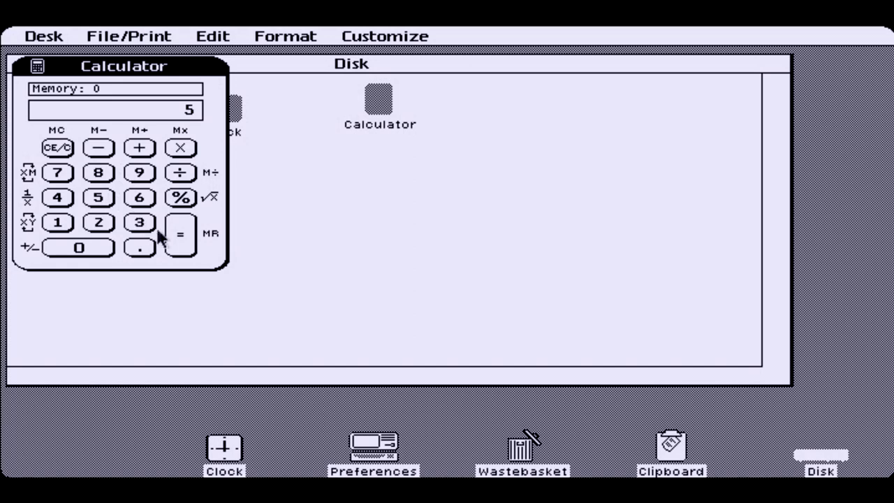
left_click(186, 236)
left_click(37, 67)
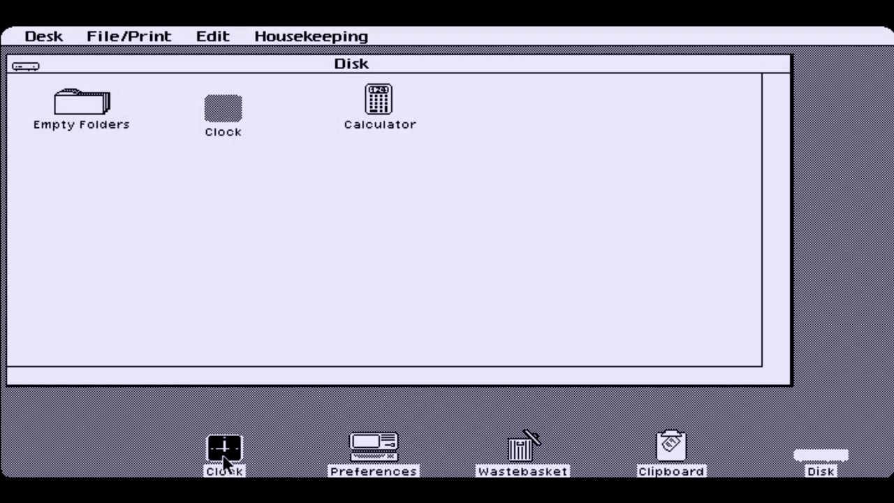
Move the Clock back into the Disk window, close the Disk window, and browse the menu commands
left_click_drag(223, 463, 218, 112)
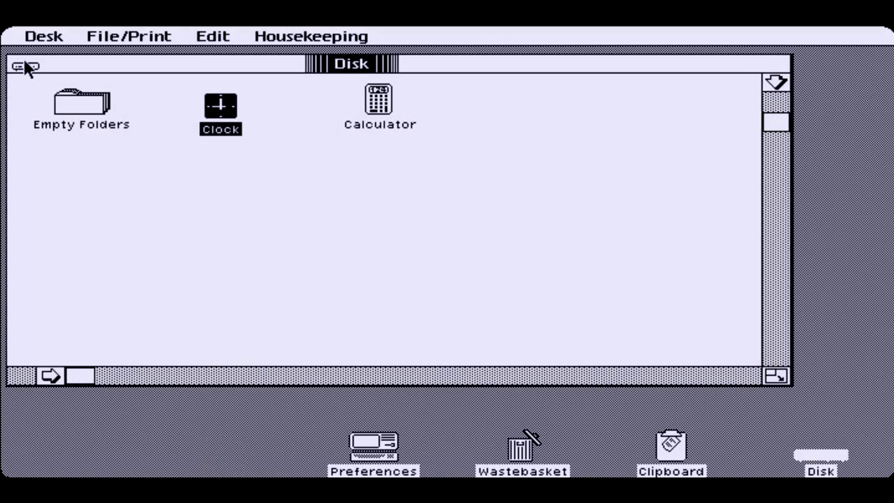
left_click(23, 66)
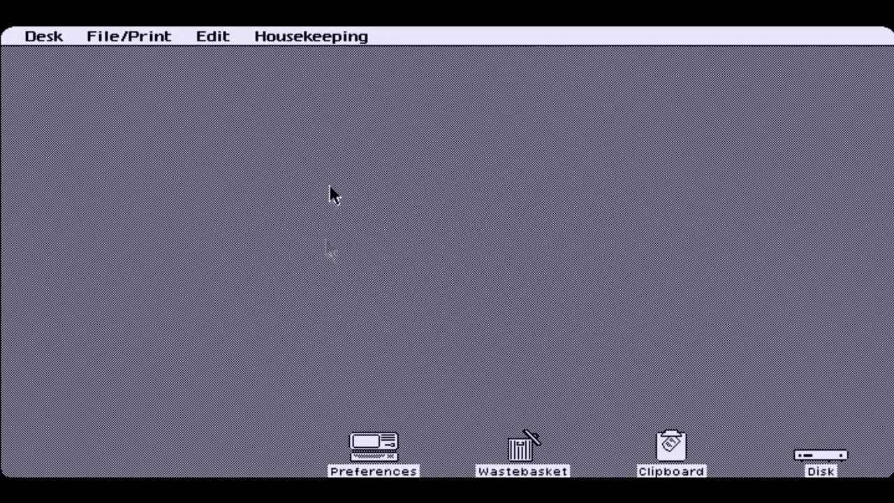
left_click_drag(309, 41, 63, 44)
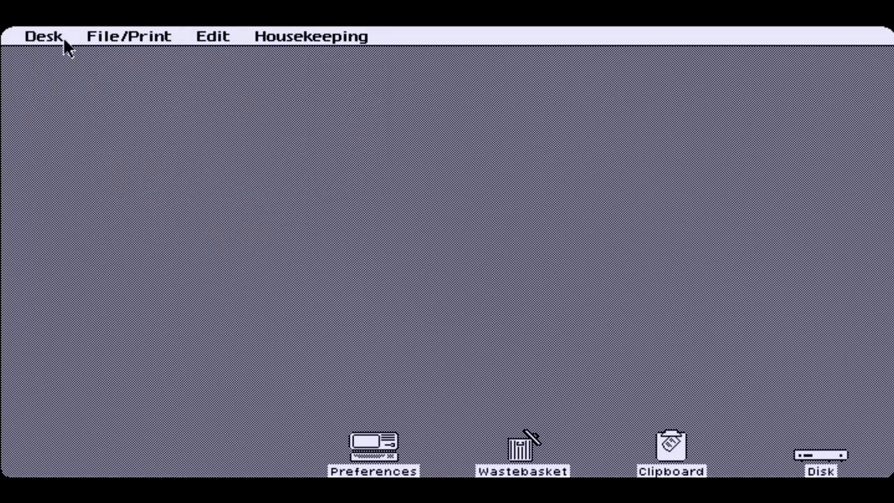